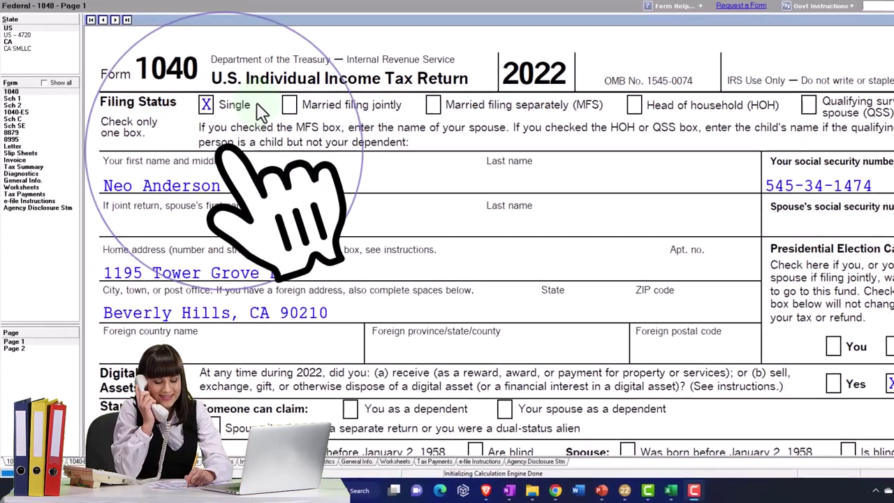
# Look over page 1 of Form 1040 from the filing status down to the income lines
pyautogui.scroll(-5, 262, 111)
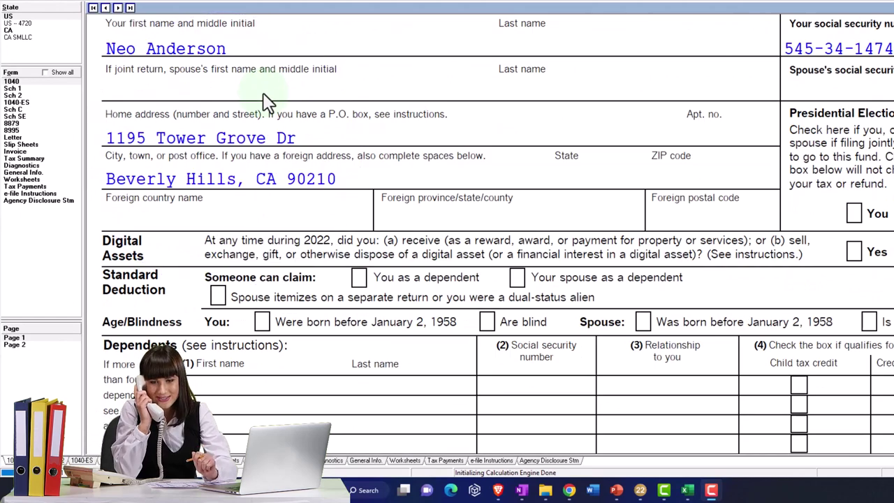
pyautogui.scroll(-6, 293, 161)
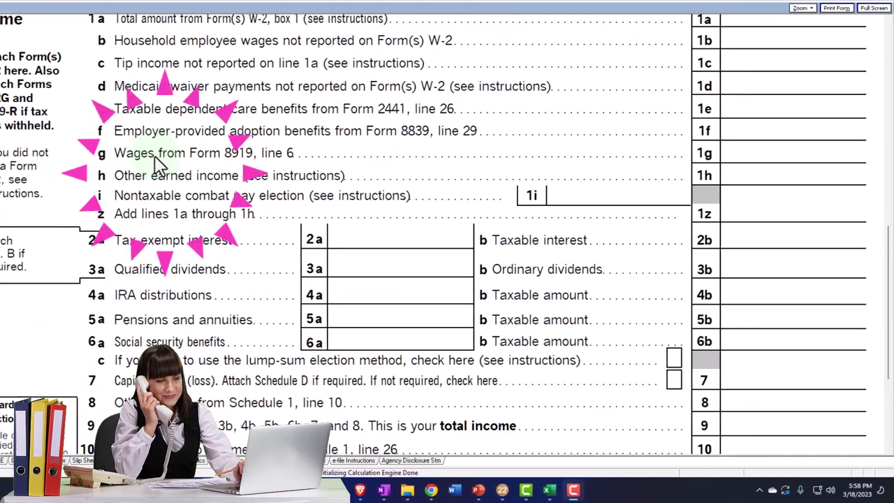
pyautogui.scroll(-2, 159, 167)
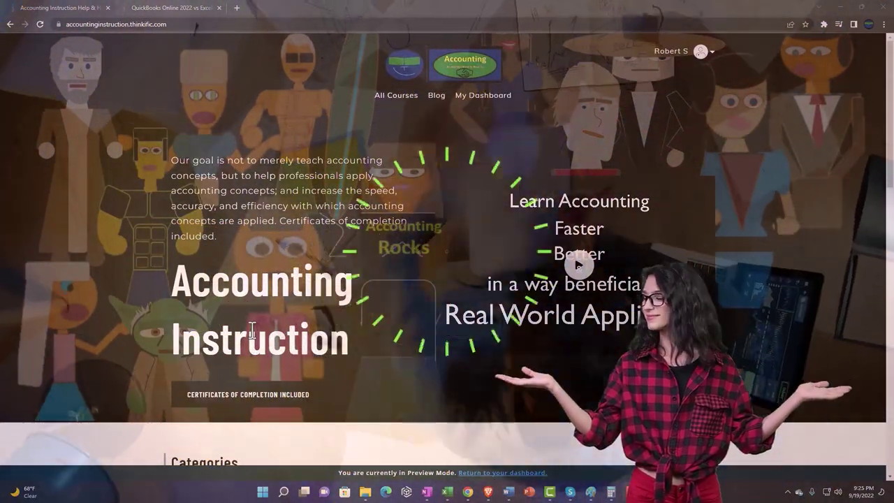
# Switch to the Accounting Instruction website and look through its course categories and the lesson list of the QuickBooks Online 2022 course
pyautogui.scroll(-4, 133, 387)
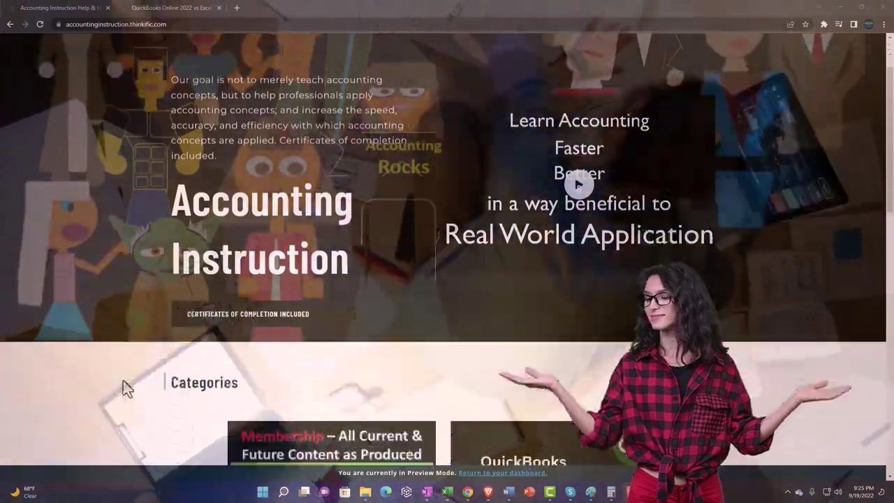
pyautogui.scroll(-3, 123, 382)
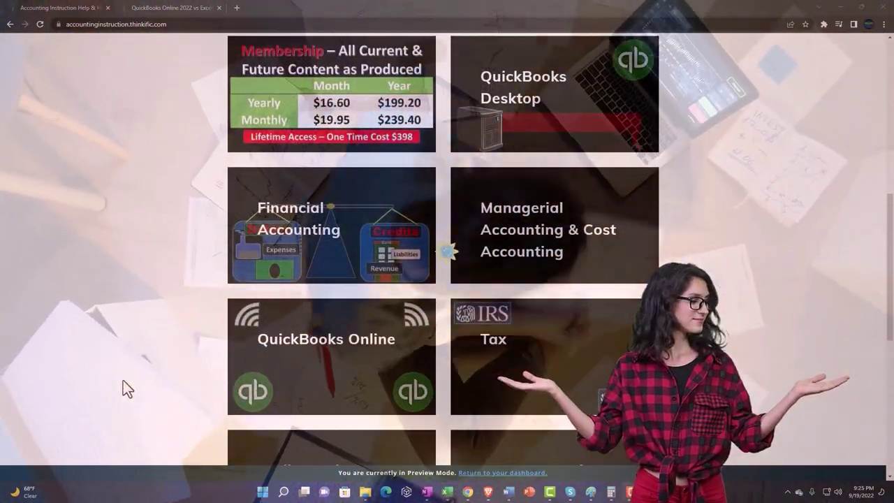
pyautogui.scroll(-5, 126, 387)
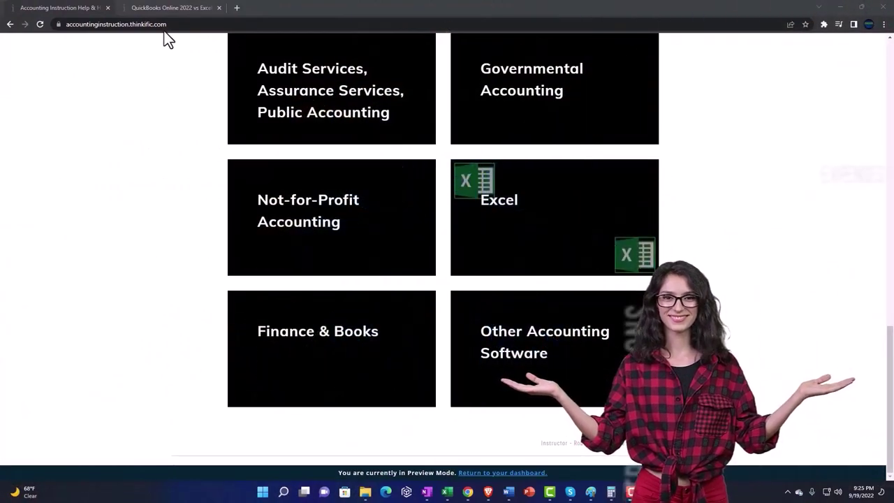
pyautogui.click(160, 8)
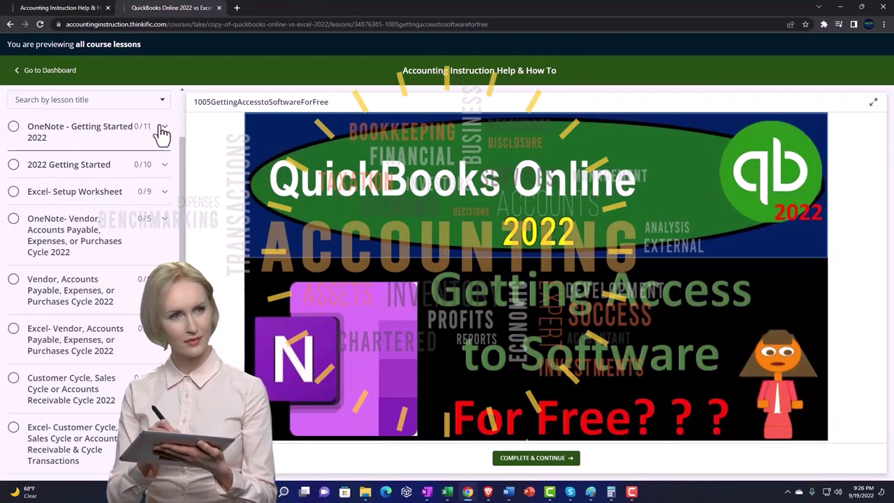
pyautogui.click(162, 130)
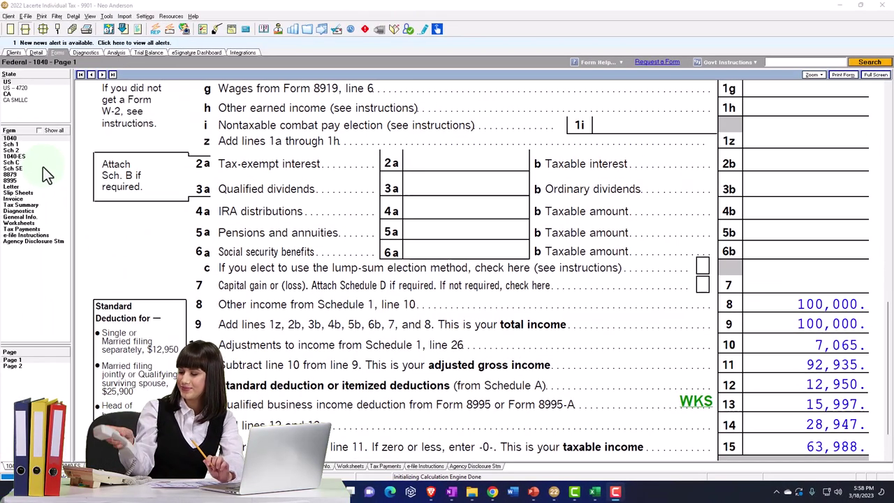
# Switch back to Lacerte and review Schedule C from the business details down to the net profit on line 31
pyautogui.click(33, 155)
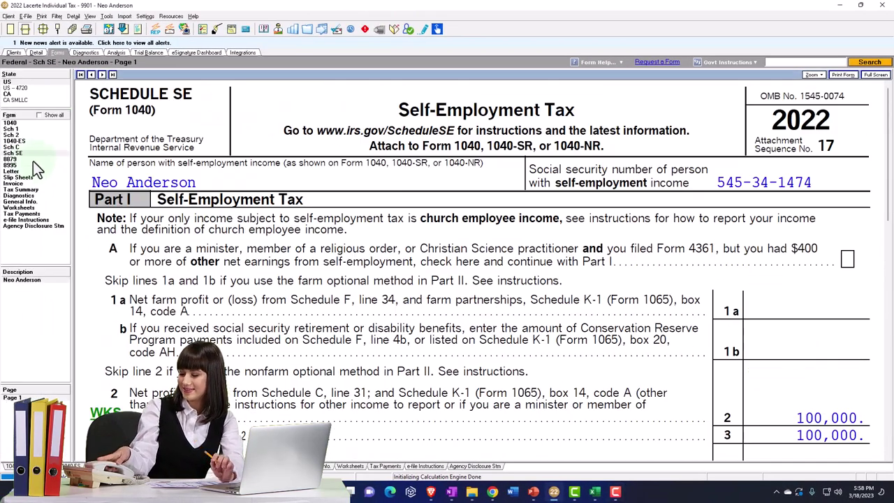
pyautogui.click(16, 148)
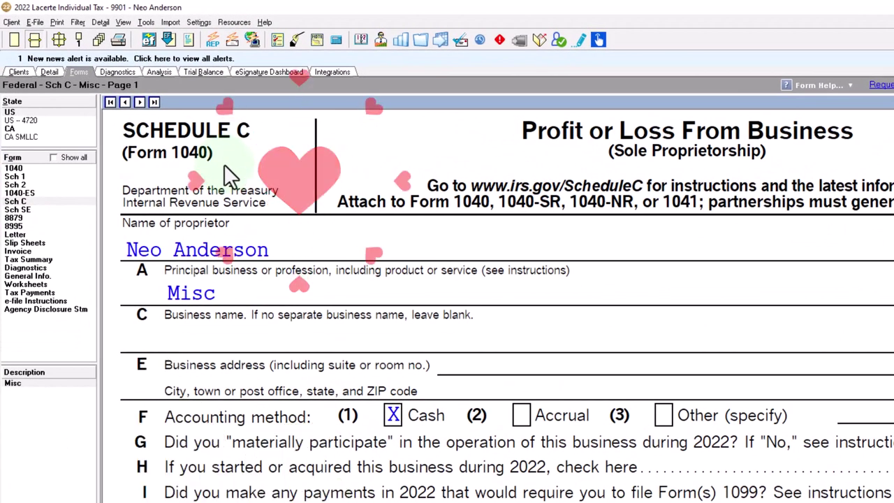
pyautogui.scroll(-2, 300, 374)
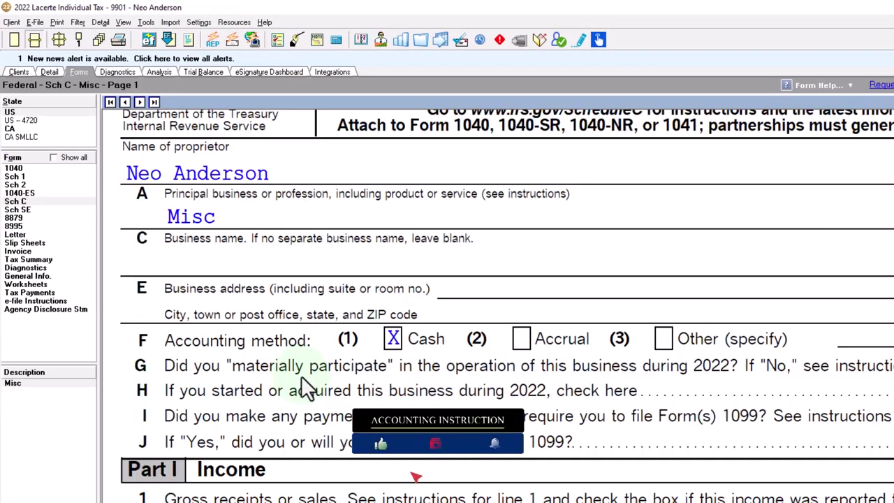
pyautogui.scroll(-6, 302, 376)
pyautogui.scroll(-10, 301, 376)
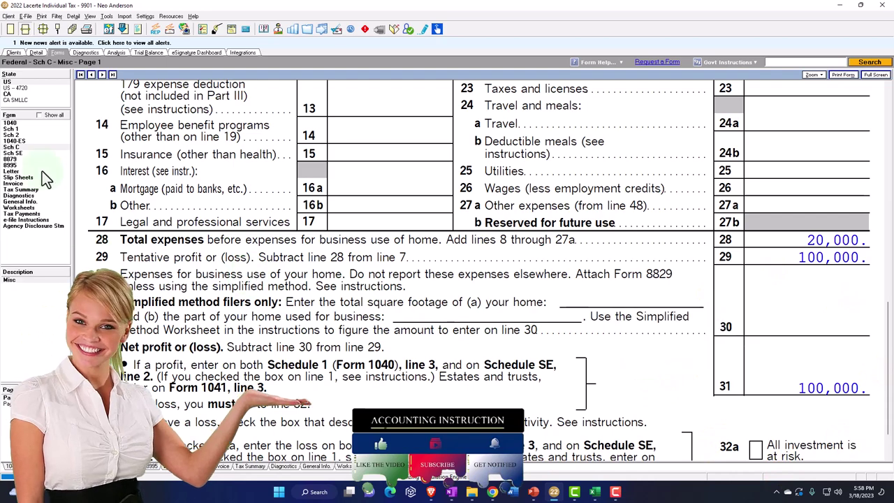
# Open Schedule 1 and trace the business income from line 3 to the line 10 total
pyautogui.click(13, 130)
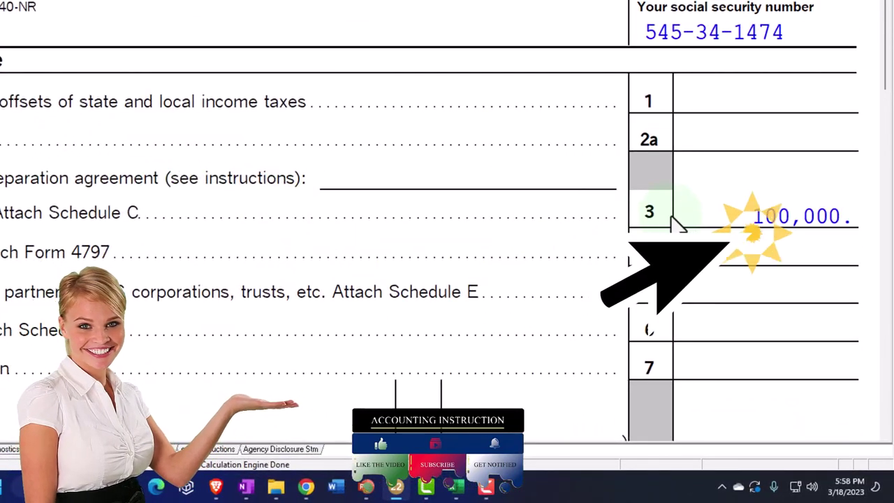
pyautogui.scroll(-10, 675, 224)
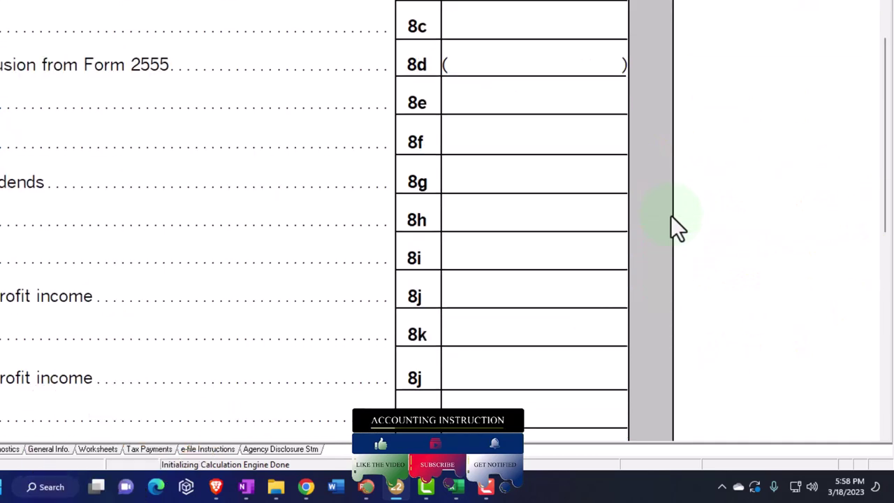
pyautogui.scroll(-5, 671, 221)
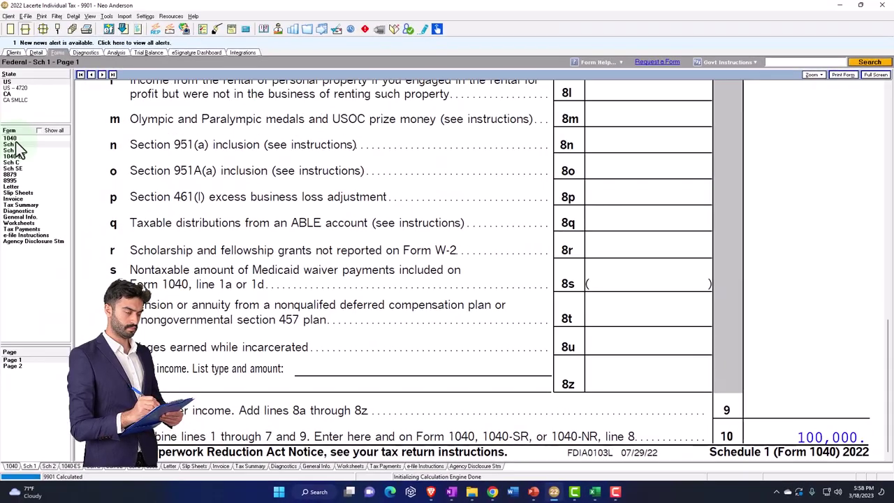
# Open Form 1040 and examine page 1 lines 8 through 15, plus the tax lines on page 2
pyautogui.click(12, 139)
pyautogui.scroll(-10, 419, 377)
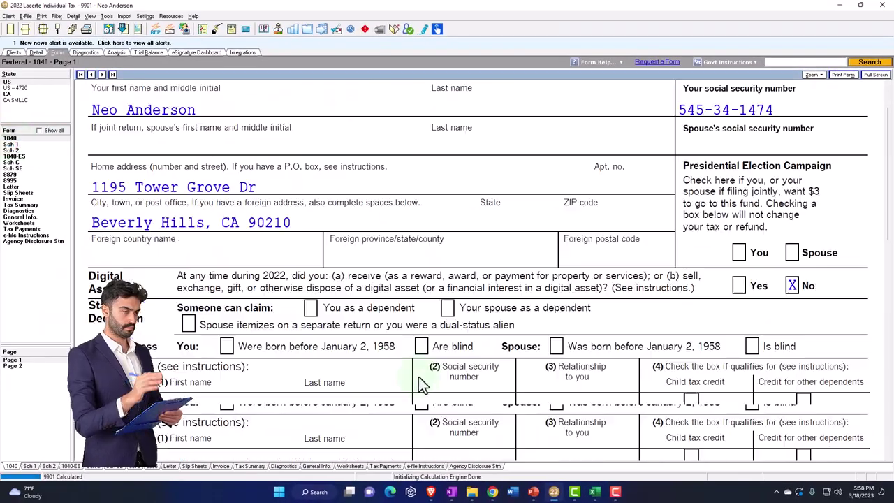
pyautogui.scroll(-2, 453, 405)
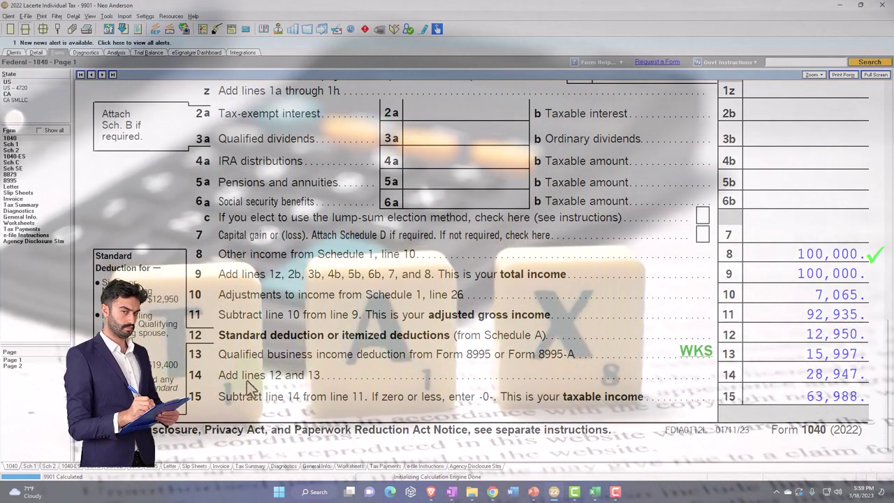
pyautogui.click(26, 367)
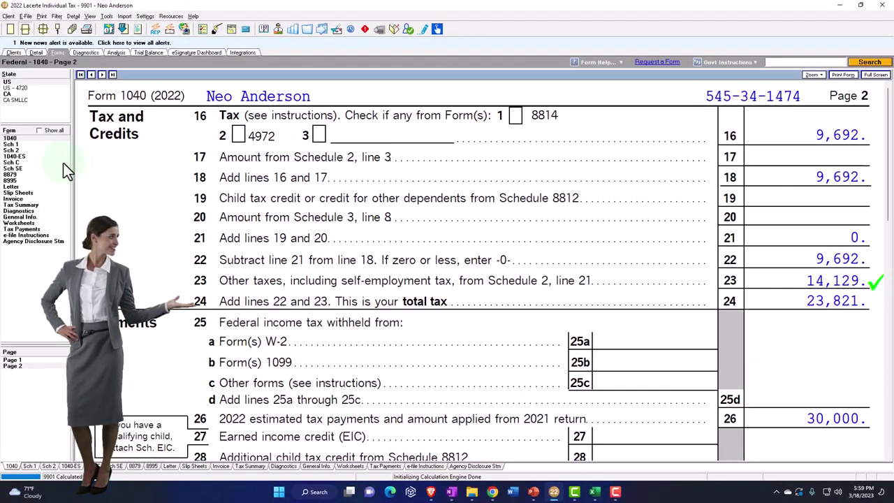
# Open Schedule C again and check the income, total expenses and net profit on line 31
pyautogui.click(32, 162)
pyautogui.scroll(-3, 395, 349)
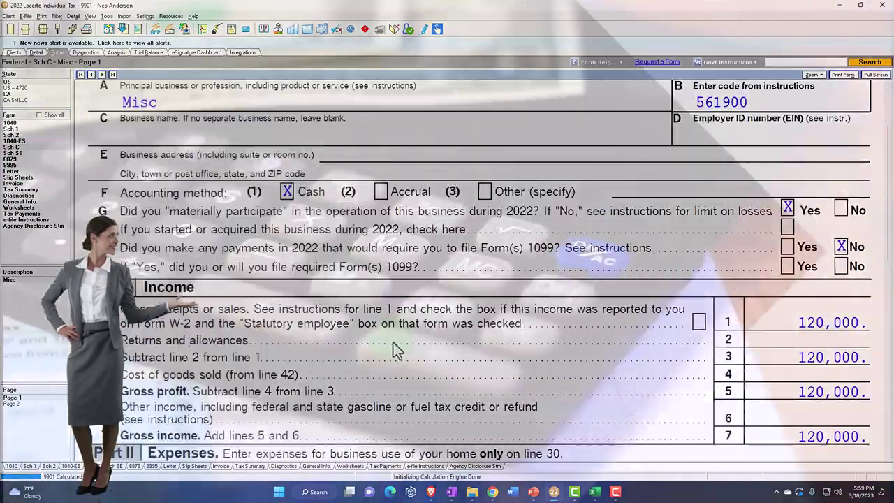
pyautogui.scroll(-10, 394, 349)
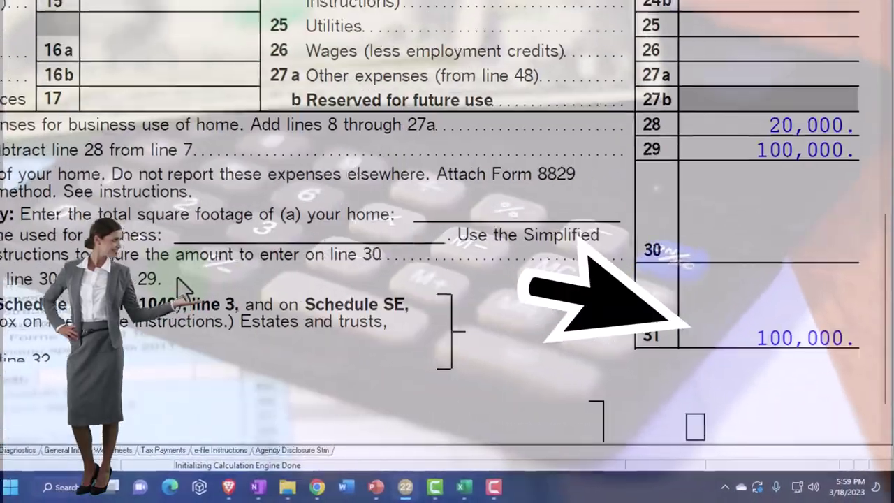
pyautogui.click(712, 348)
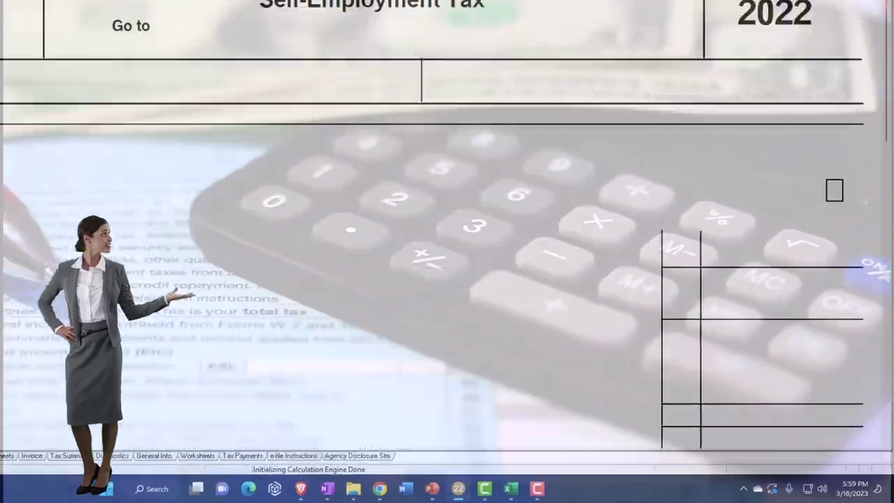
# Review Schedule SE's self-employment tax calculation from net profit on line 2 to the tax on line 12
pyautogui.click(416, 165)
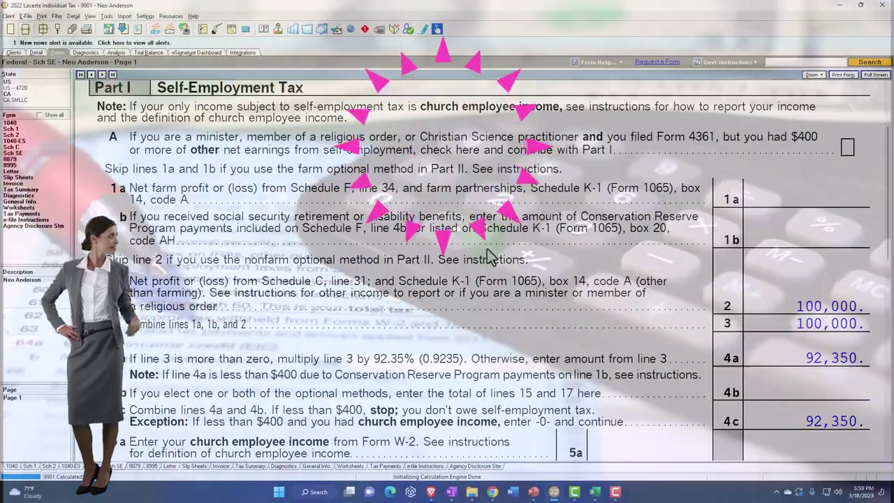
pyautogui.scroll(-10, 491, 257)
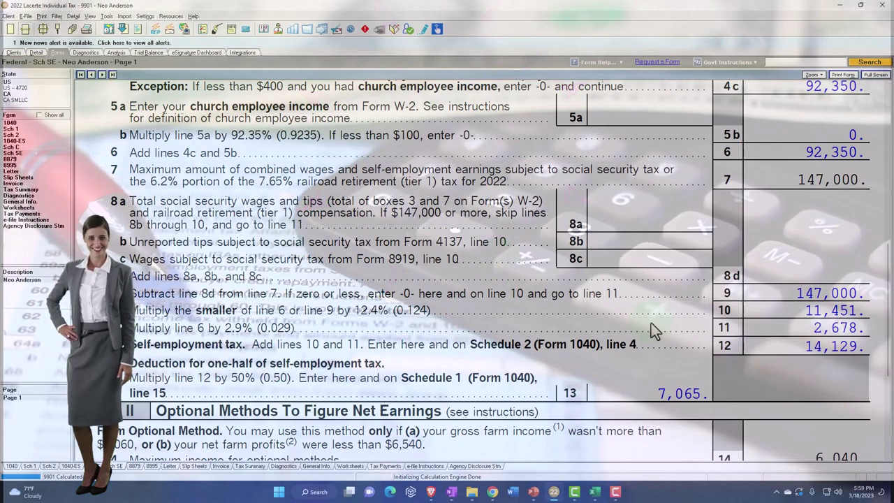
pyautogui.click(768, 344)
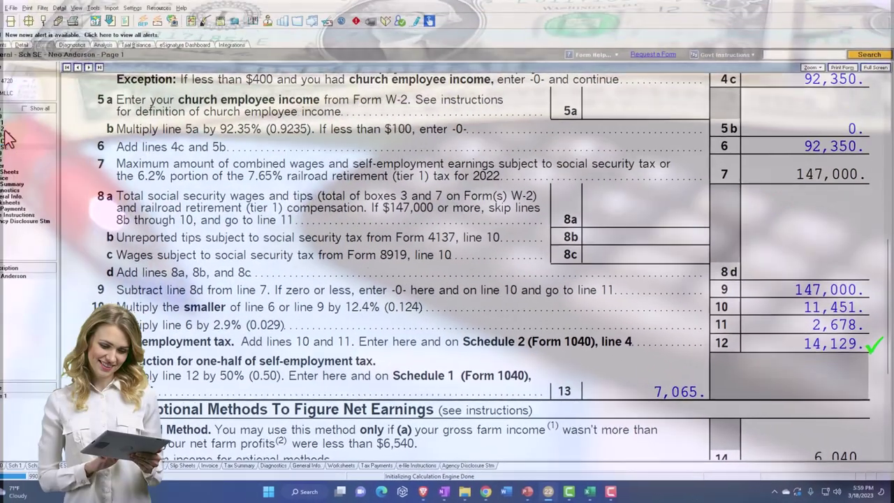
# Trace the self-employment tax from Schedule 2 to line 23 and the payments section on page 2 of Form 1040
pyautogui.click(12, 149)
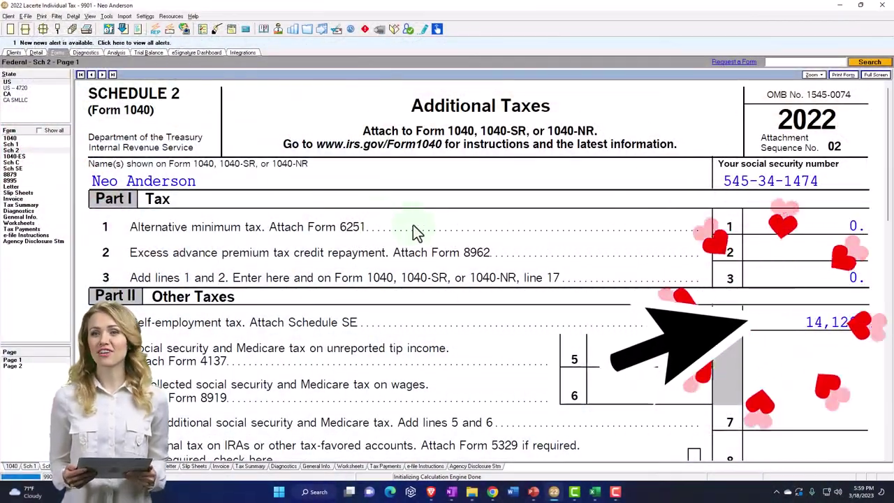
pyautogui.click(10, 139)
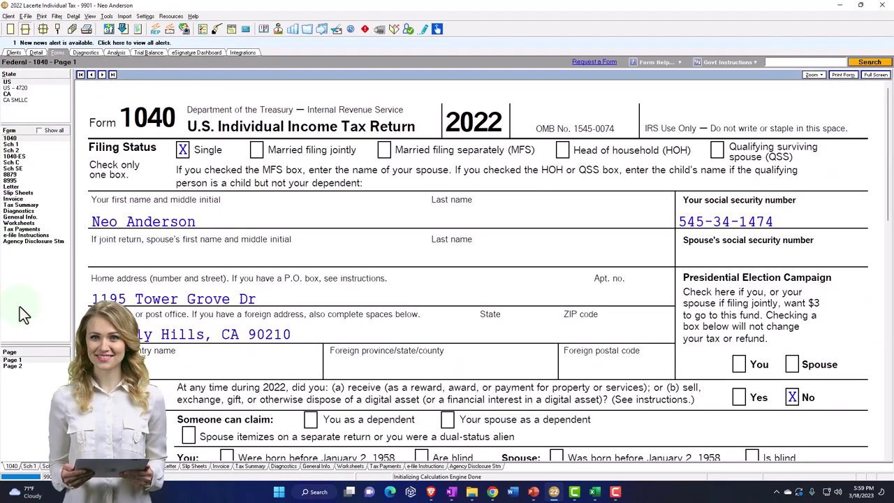
pyautogui.click(13, 366)
pyautogui.scroll(-3, 594, 359)
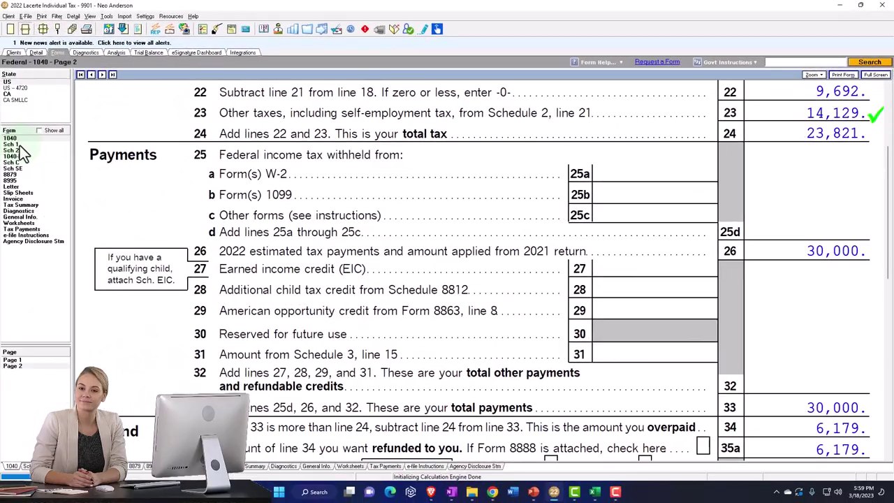
# Return to page 1 of Form 1040 and examine the line 10 adjustments to income from Schedule 1
pyautogui.click(21, 354)
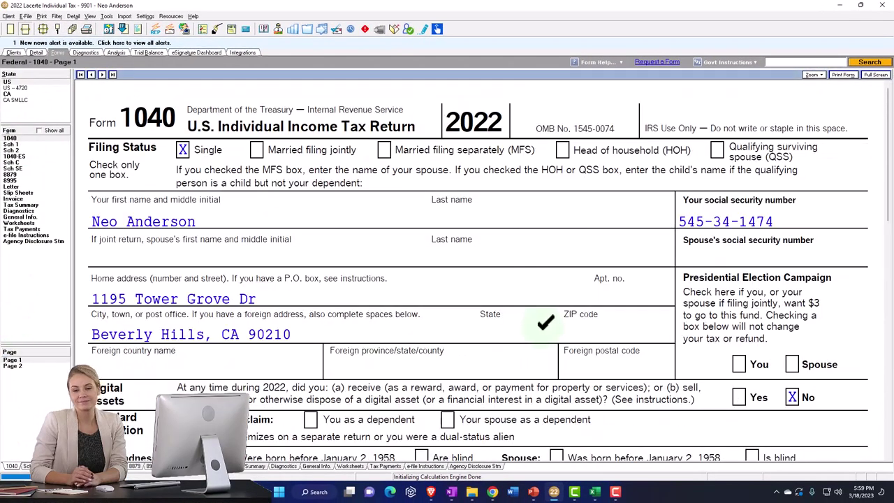
pyautogui.scroll(-5, 543, 328)
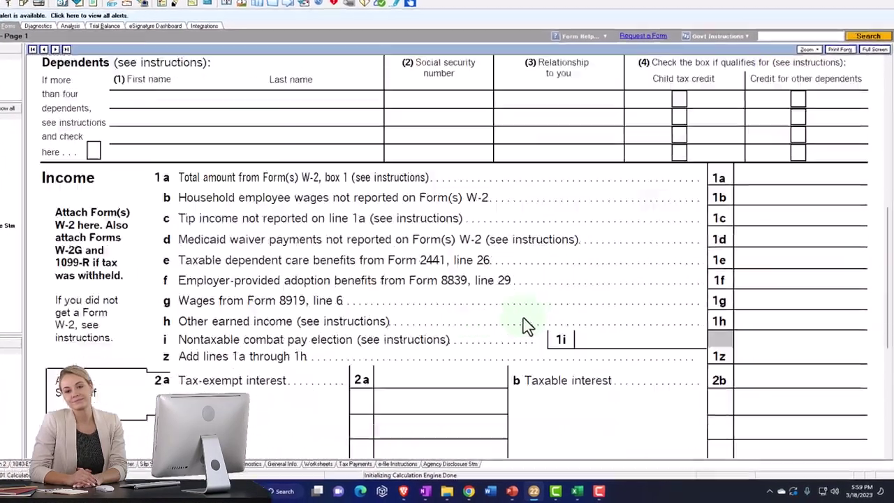
pyautogui.scroll(-4, 527, 325)
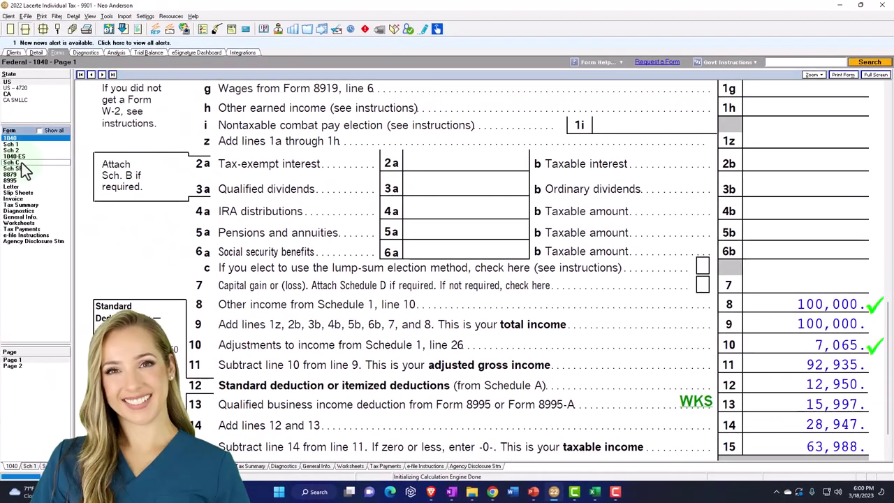
# Trace the net profit on Schedule C to the one-half self-employment tax deduction on line 13 of Schedule SE
pyautogui.click(14, 147)
pyautogui.scroll(-10, 430, 250)
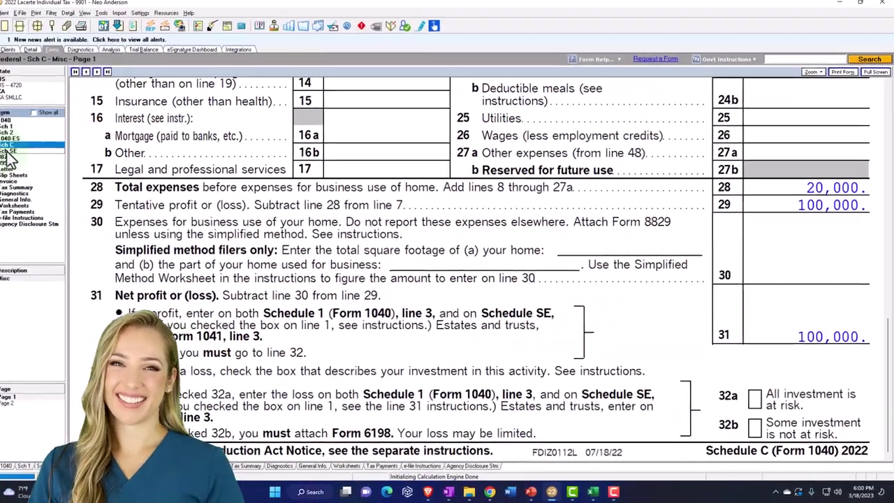
pyautogui.click(13, 153)
pyautogui.scroll(-12, 402, 261)
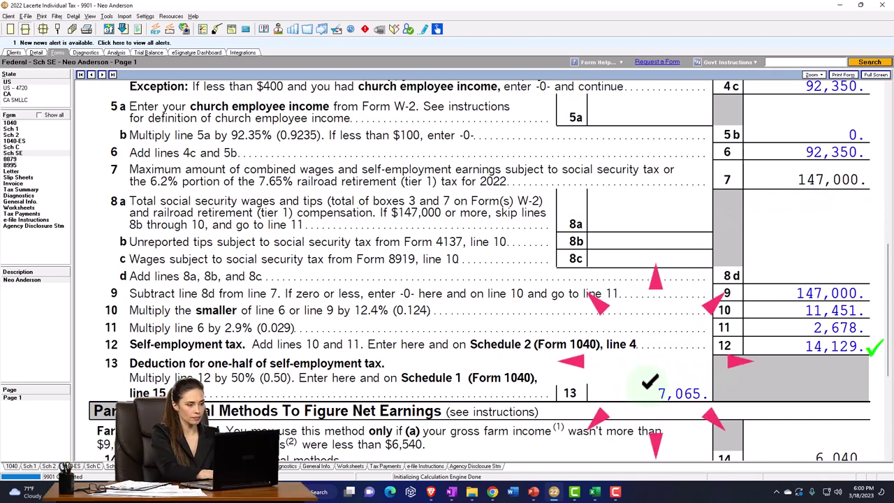
# Open page 2 of Schedule 1 and trace the self-employment tax deduction from line 15 to line 26
pyautogui.click(21, 131)
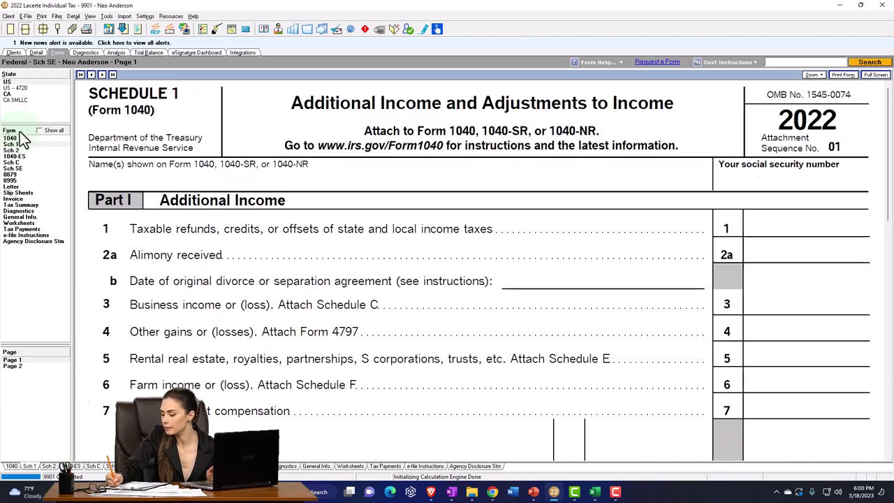
pyautogui.click(14, 366)
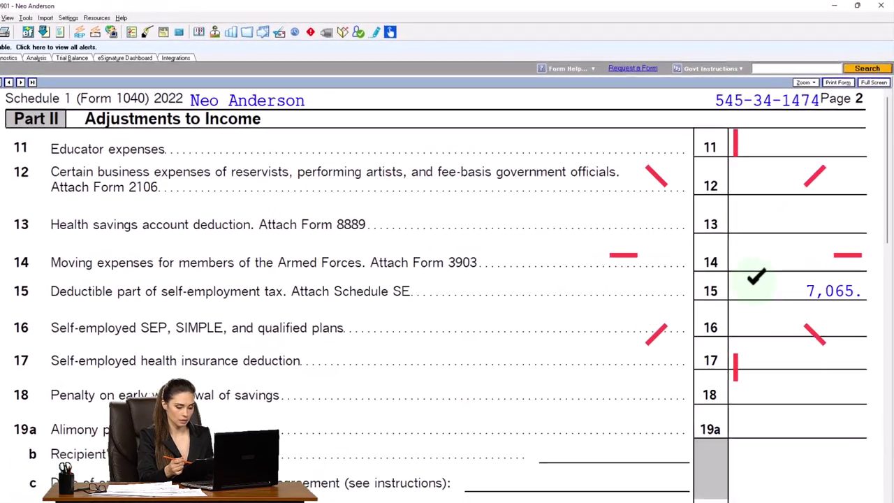
pyautogui.scroll(-10, 765, 294)
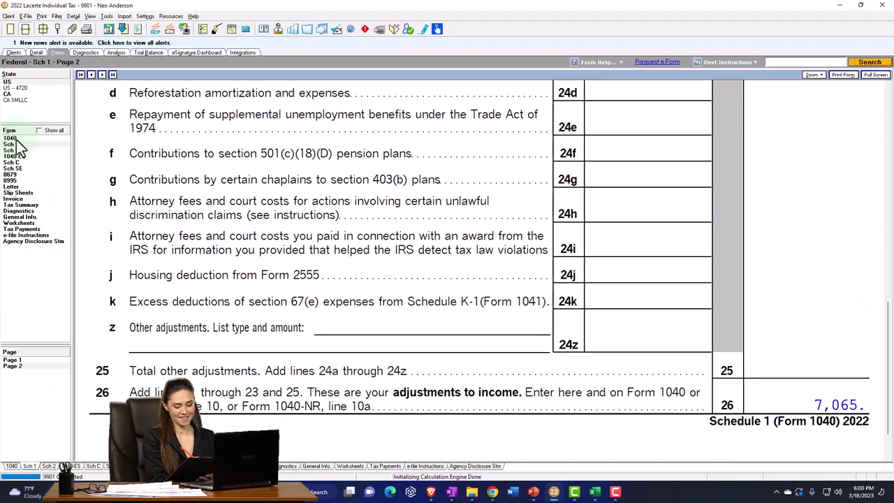
# Return to page 1 of Form 1040 and follow total income through the adjustments and deductions to taxable income on line 15
pyautogui.click(16, 139)
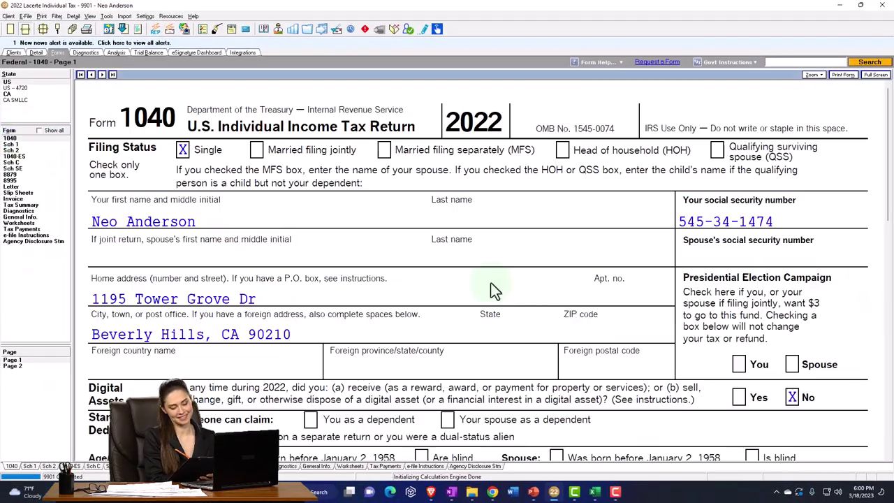
pyautogui.scroll(-8, 547, 304)
pyautogui.click(512, 311)
pyautogui.scroll(-3, 559, 308)
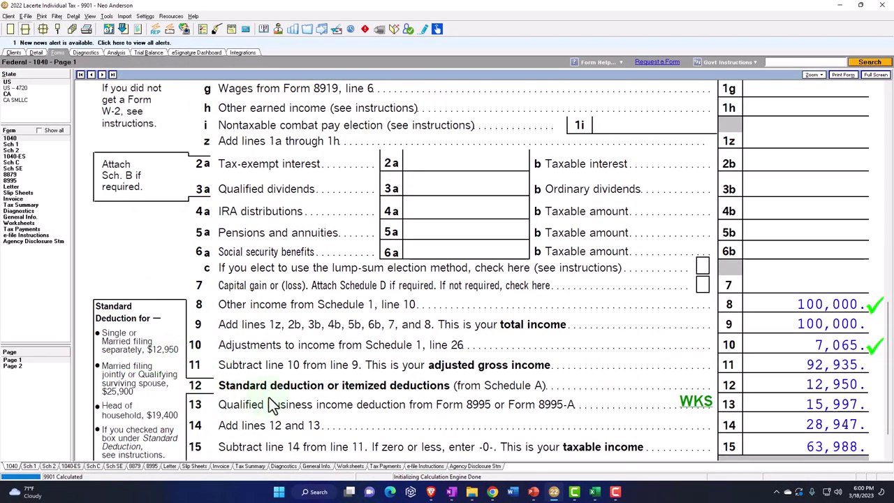
pyautogui.scroll(-3, 270, 400)
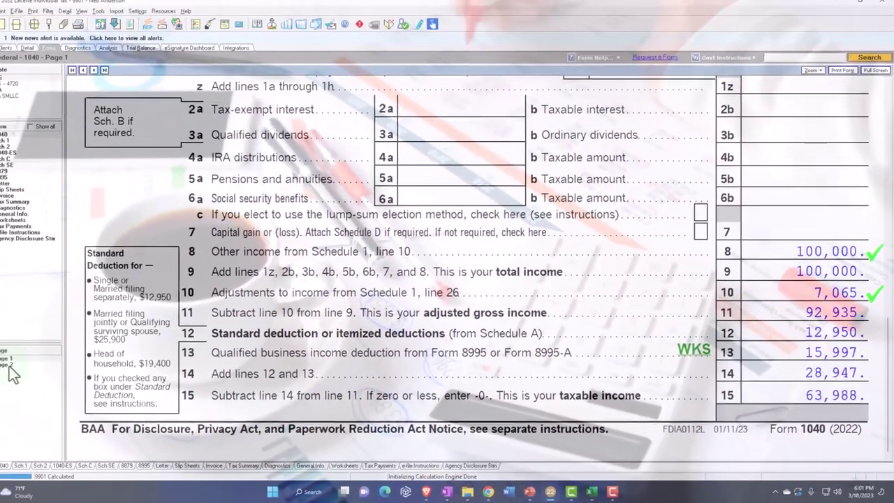
# Check total tax, estimated tax payments and the refund on page 2 of Form 1040, then return to page 1
pyautogui.click(8, 364)
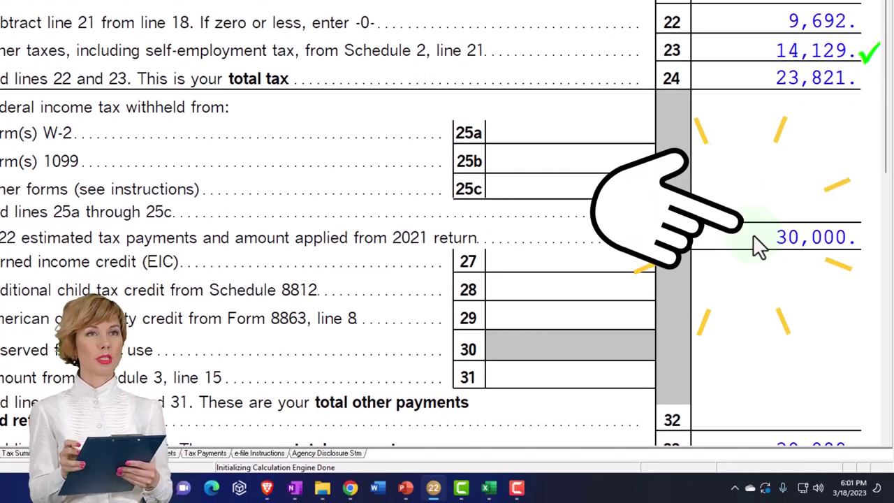
pyautogui.scroll(-3, 761, 245)
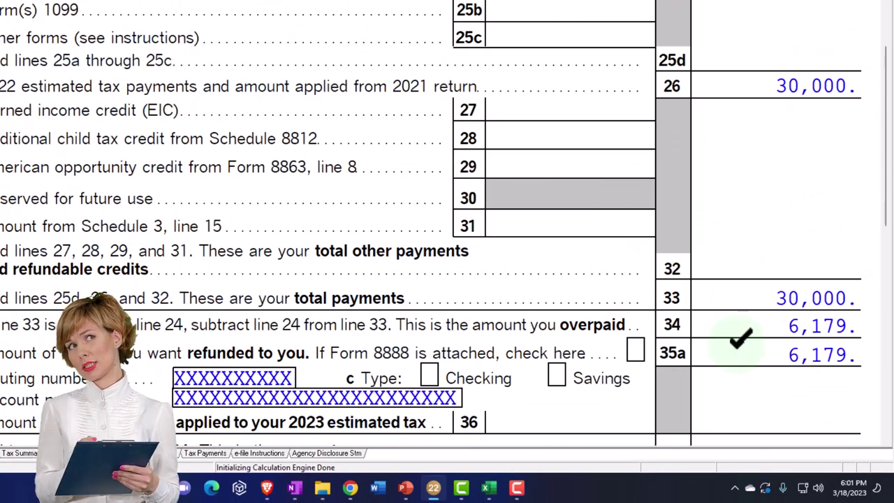
pyautogui.scroll(3, 447, 230)
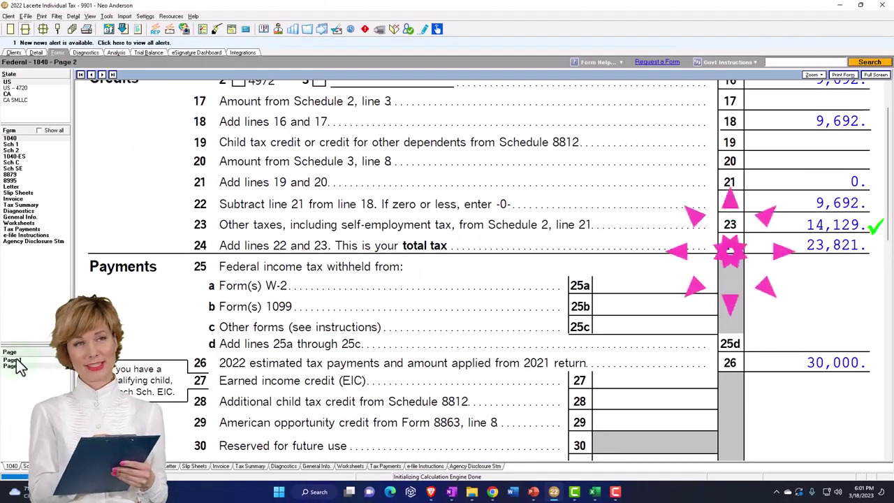
pyautogui.click(14, 360)
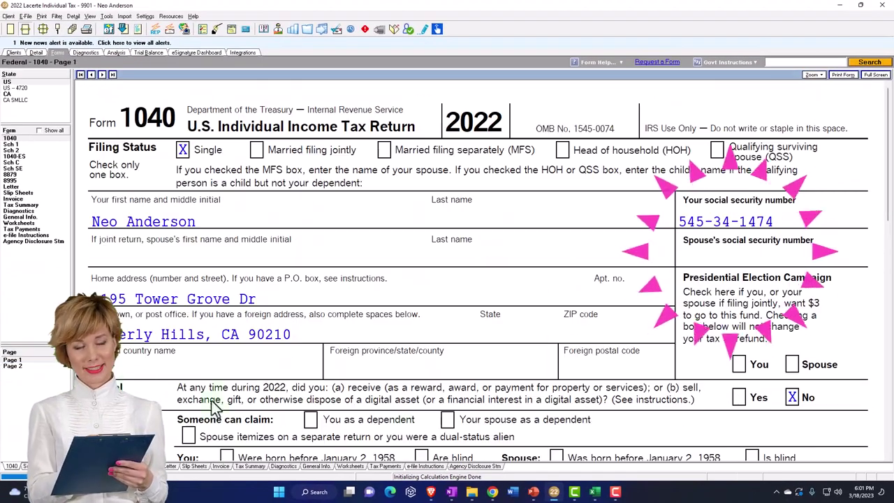
# Switch to the Excel tax formula workbook and examine the income, expenses and net income on the Sch C sheet
pyautogui.click(595, 493)
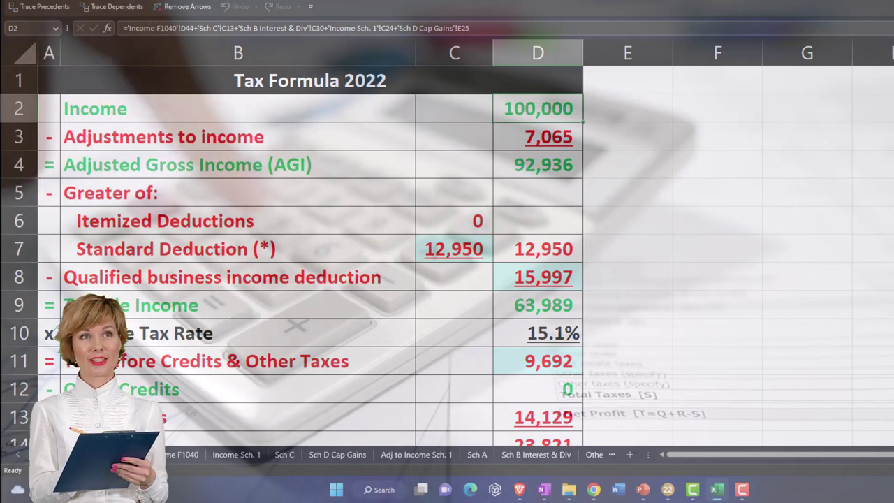
pyautogui.click(29, 455)
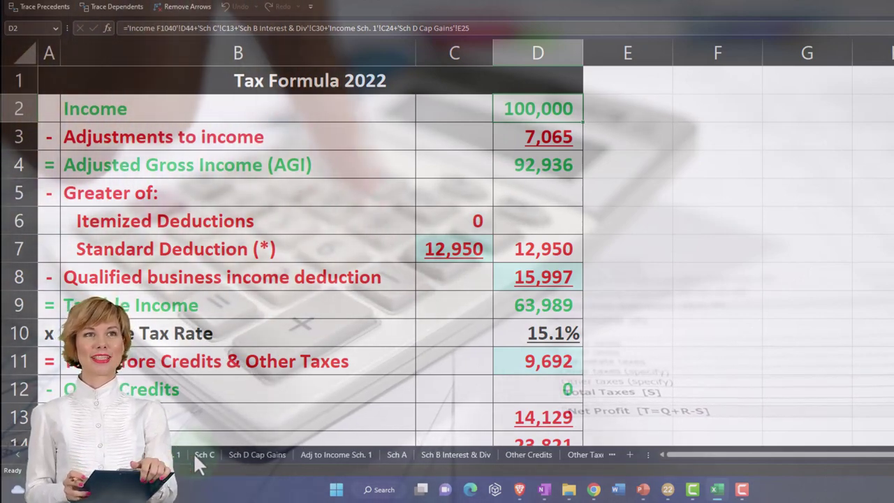
pyautogui.click(196, 453)
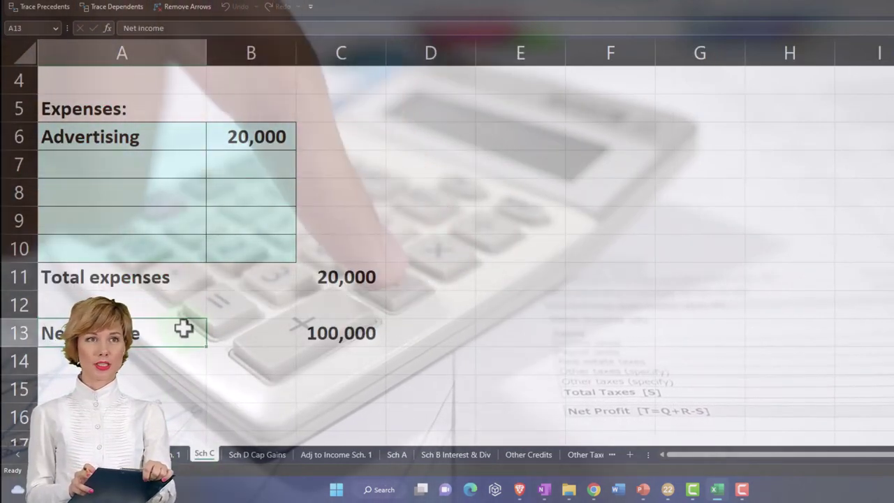
pyautogui.scroll(1, 184, 325)
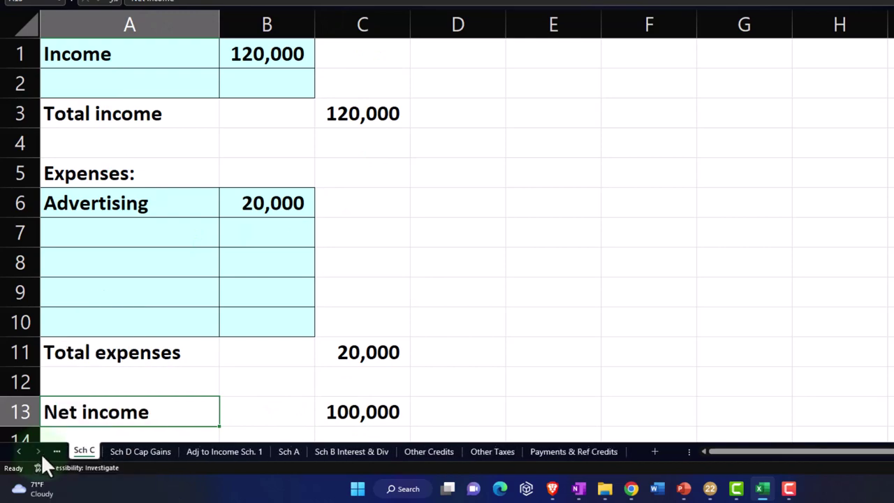
# Trace the self-employment tax from the Other Taxes sheet to the Other Taxes line of the Tax Formula sheet
pyautogui.click(493, 452)
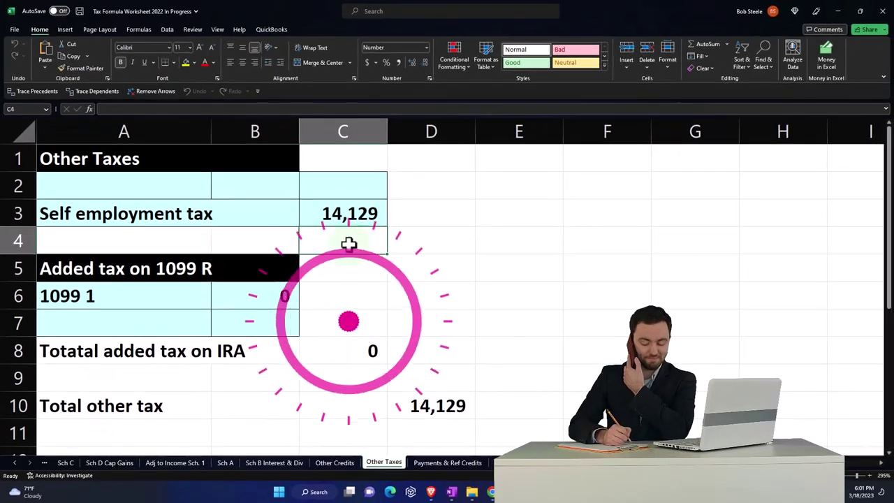
pyautogui.click(342, 213)
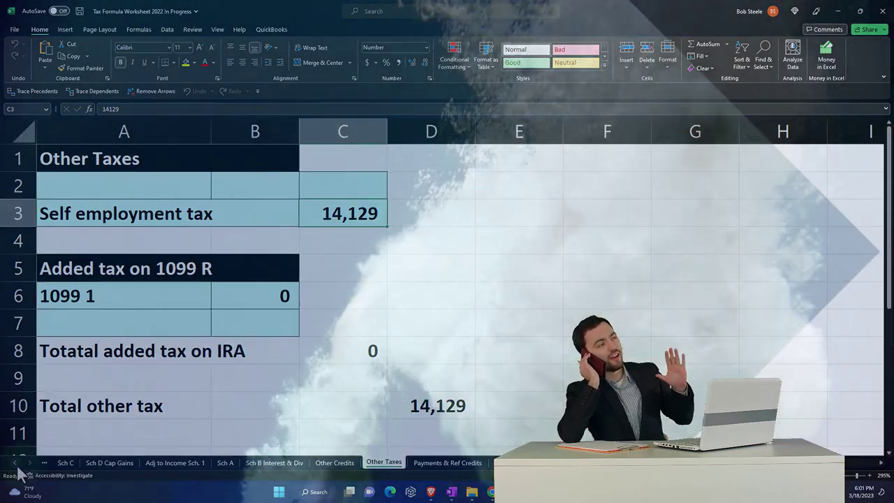
pyautogui.click(15, 462)
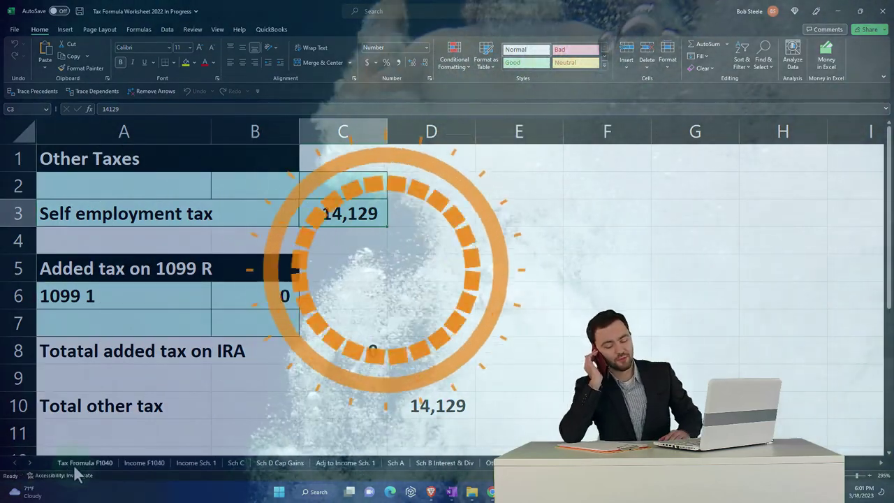
pyautogui.click(85, 462)
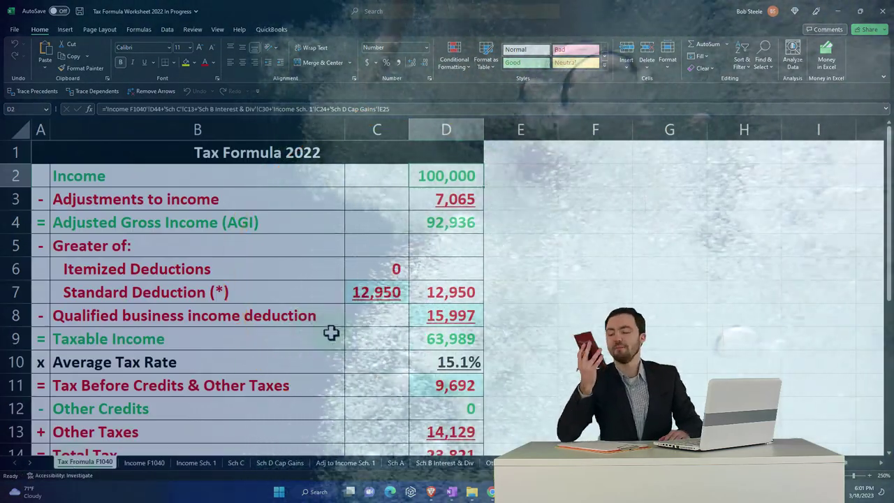
pyautogui.scroll(-1, 389, 359)
pyautogui.click(461, 364)
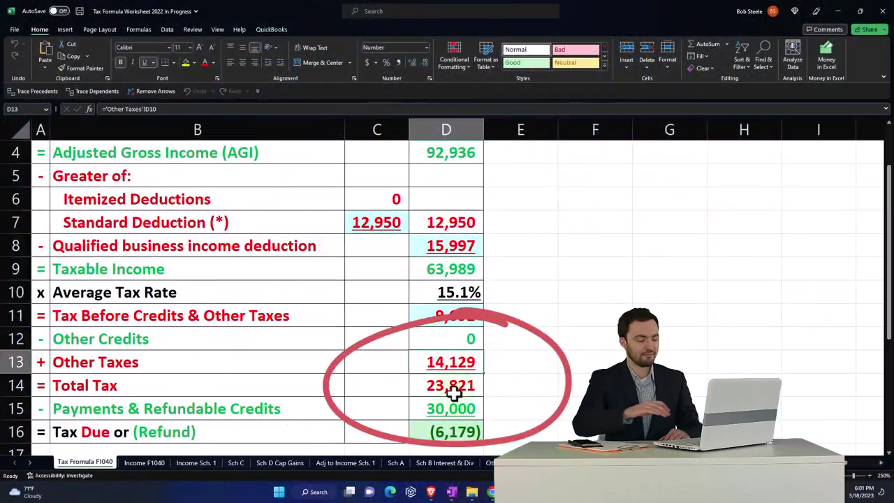
# Trace the Tax Formula adjustments to income to the half self-employment tax formula on the Adj to Income Sch. 1 sheet
pyautogui.scroll(1, 454, 391)
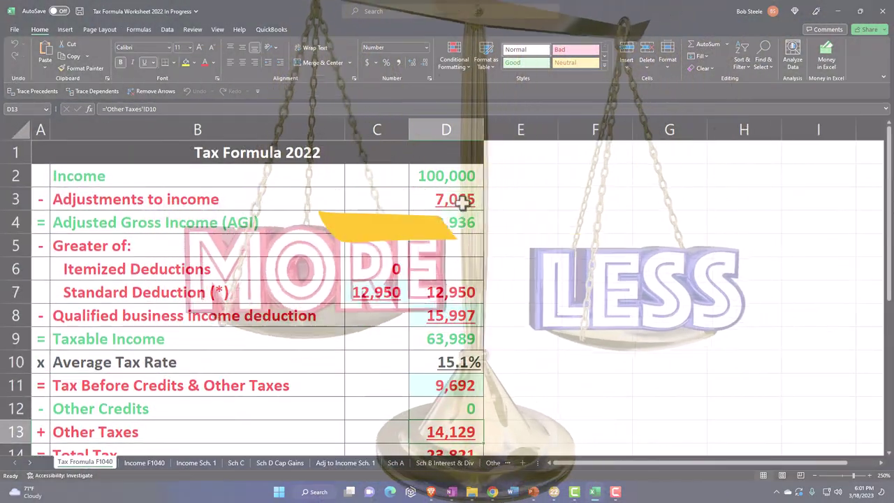
pyautogui.click(462, 200)
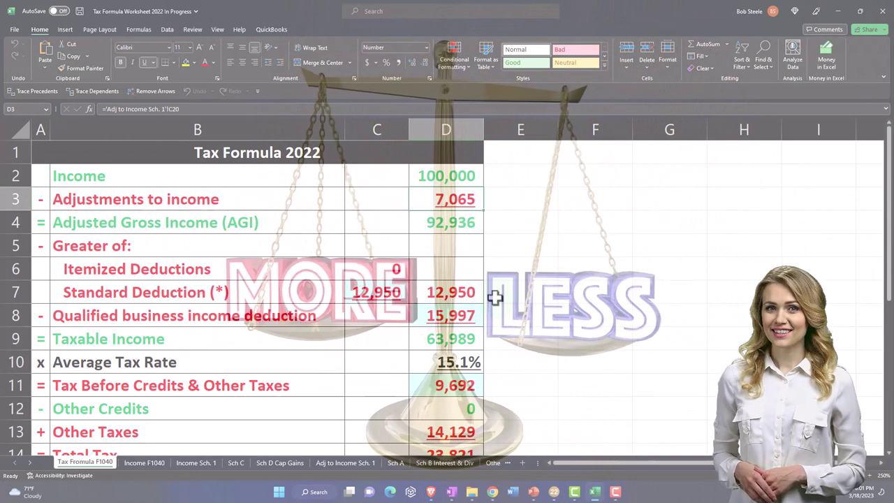
pyautogui.click(345, 463)
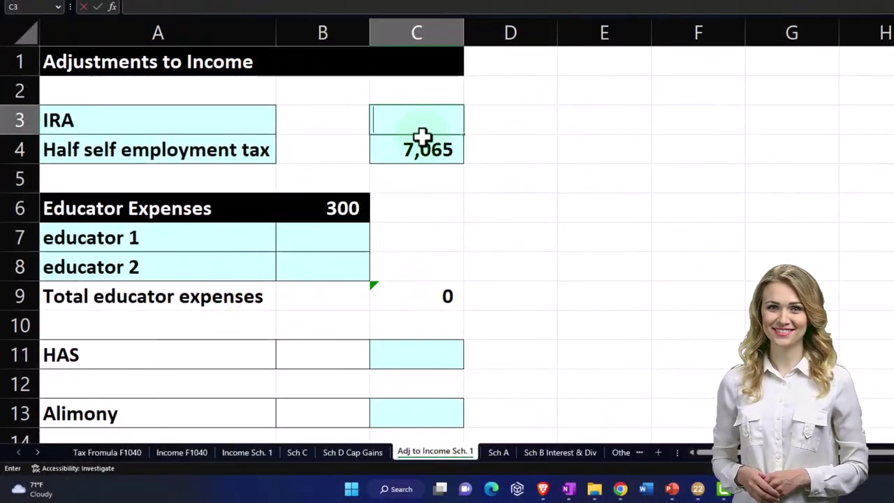
pyautogui.doubleClick(425, 150)
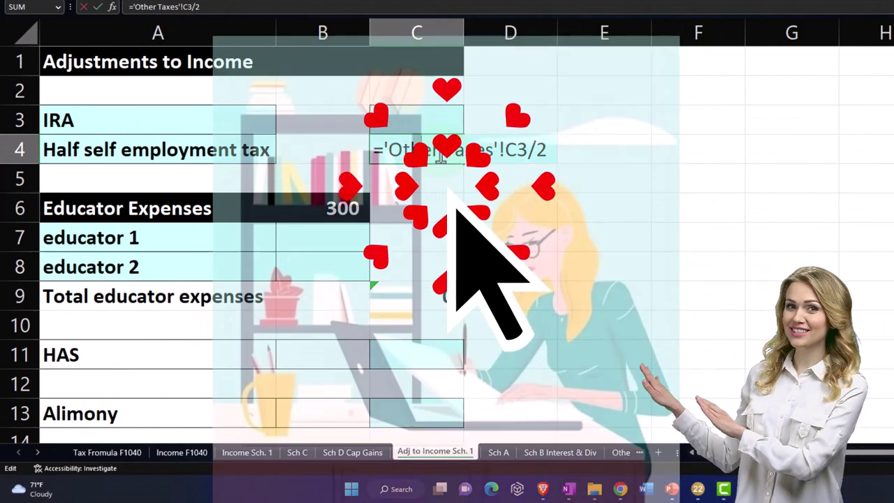
pyautogui.click(120, 453)
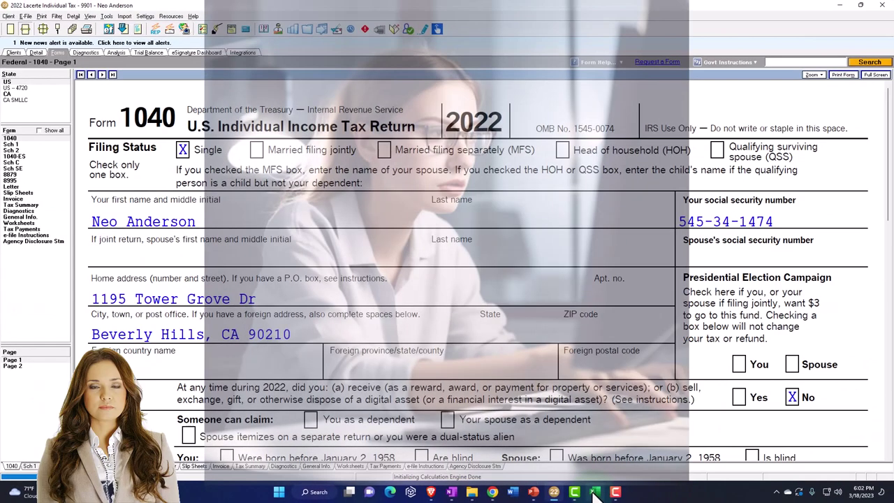
# Compare the deductions and taxable income on page 1 of Form 1040 in Lacerte with the Excel tax formula
pyautogui.scroll(-5, 570, 371)
pyautogui.scroll(-10, 570, 365)
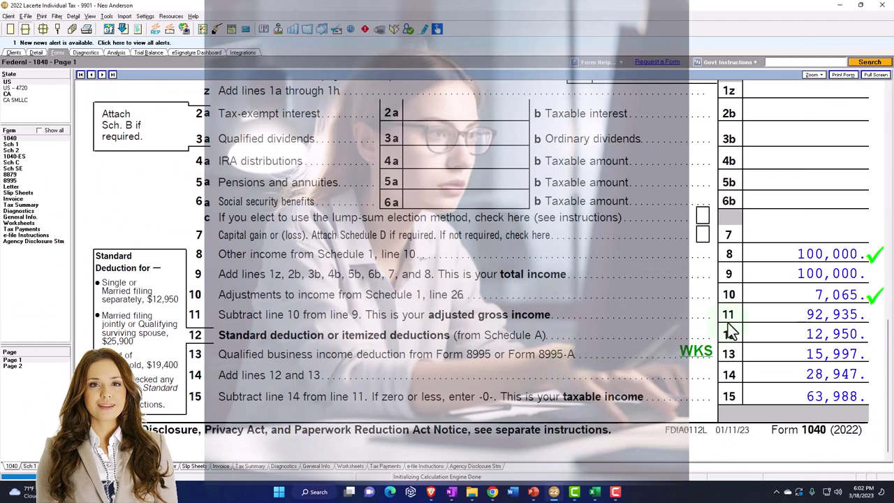
pyautogui.click(595, 493)
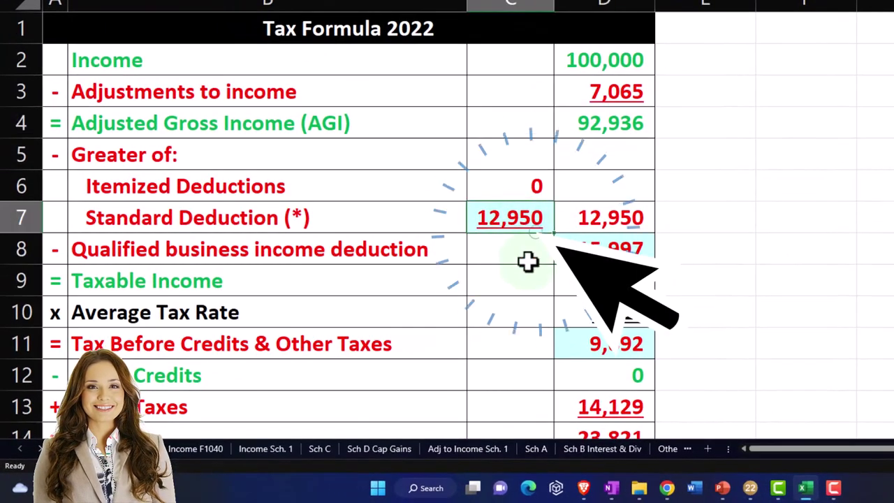
pyautogui.click(611, 253)
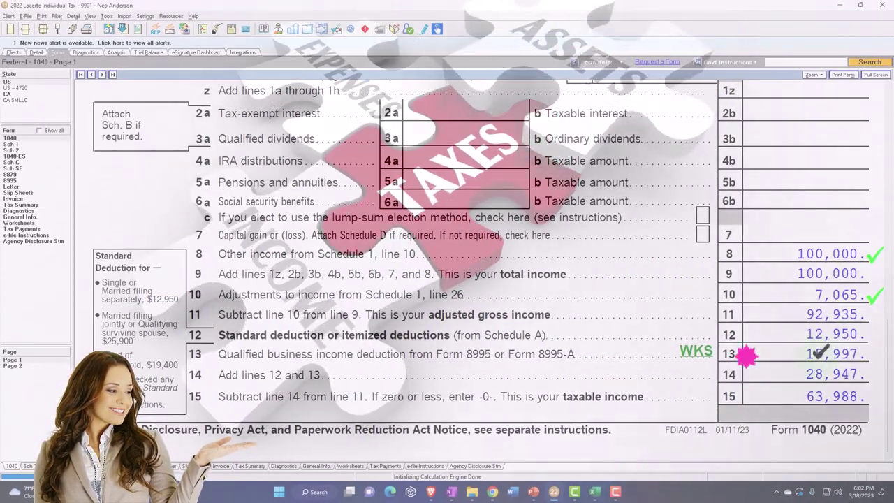
pyautogui.click(595, 493)
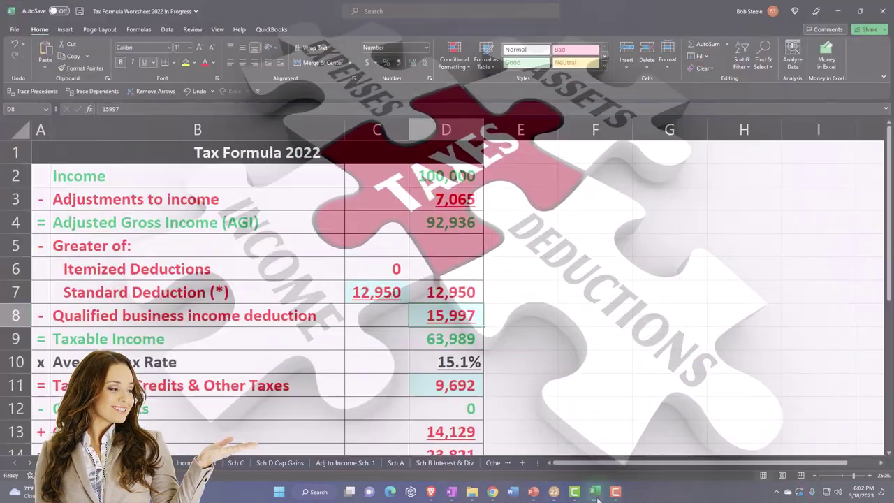
pyautogui.click(479, 342)
pyautogui.scroll(-1, 521, 341)
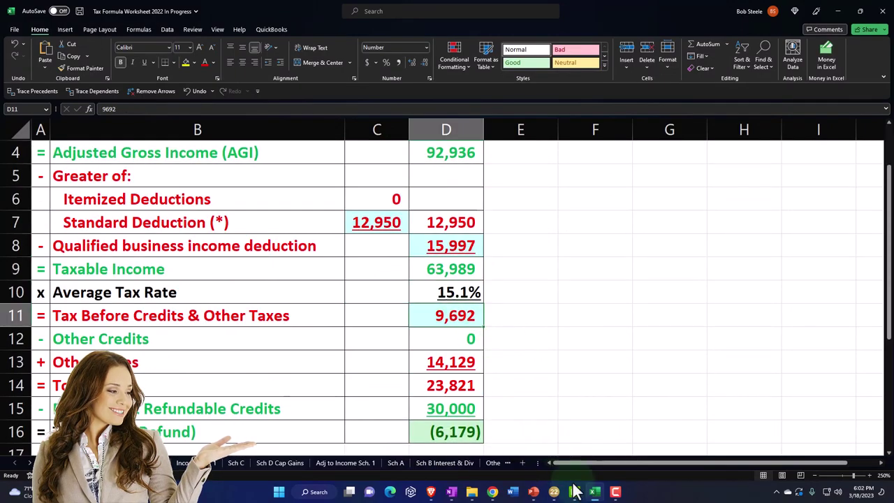
# Compare the tax, other taxes and total tax on page 2 of Form 1040 in Lacerte with the Excel worksheet
pyautogui.click(595, 494)
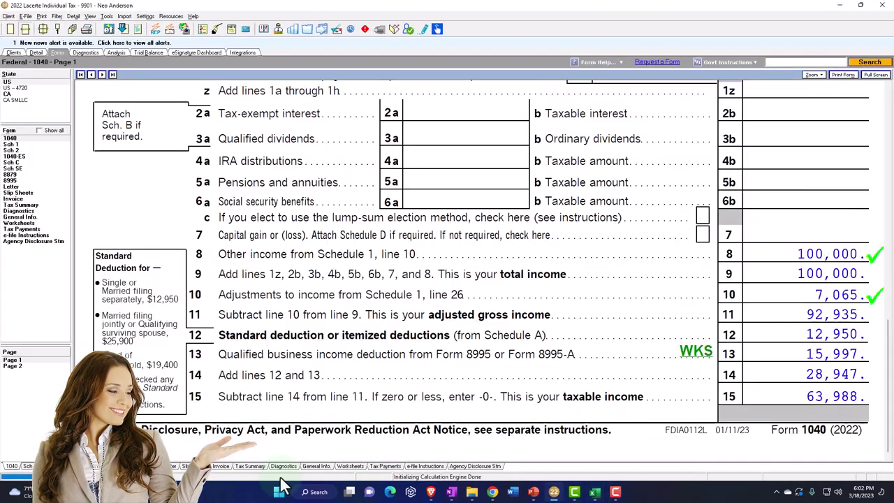
pyautogui.click(21, 370)
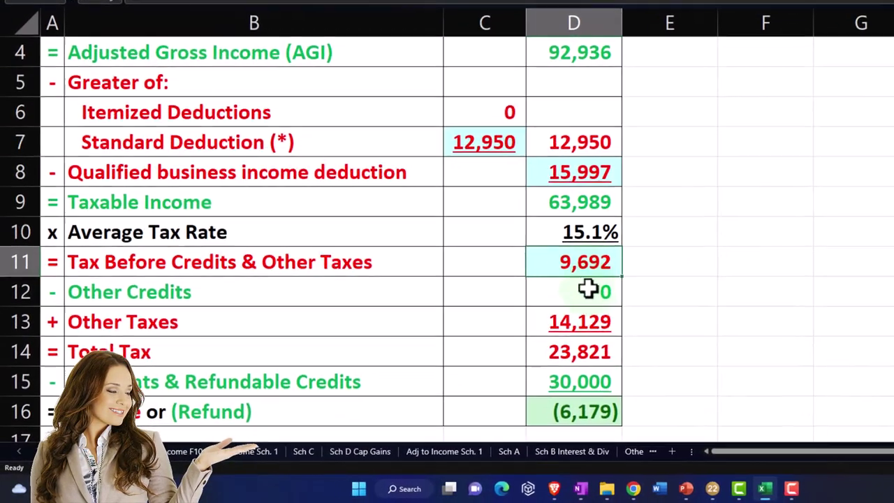
pyautogui.click(458, 361)
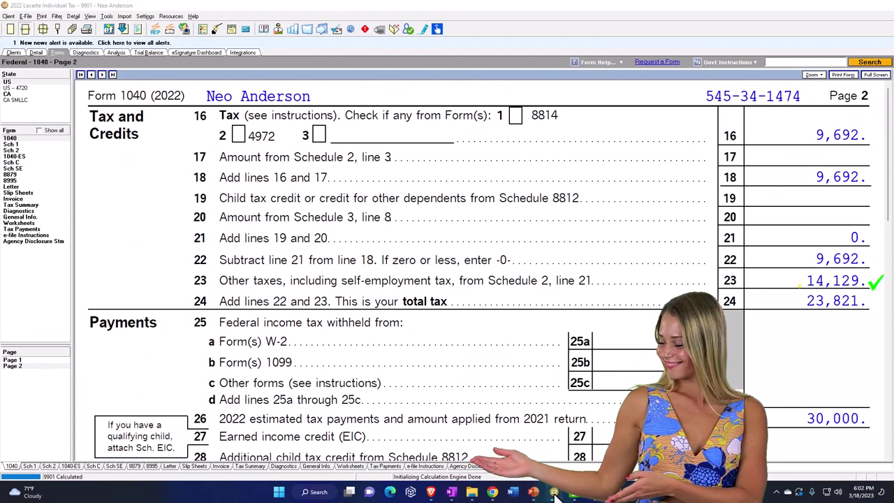
pyautogui.click(555, 494)
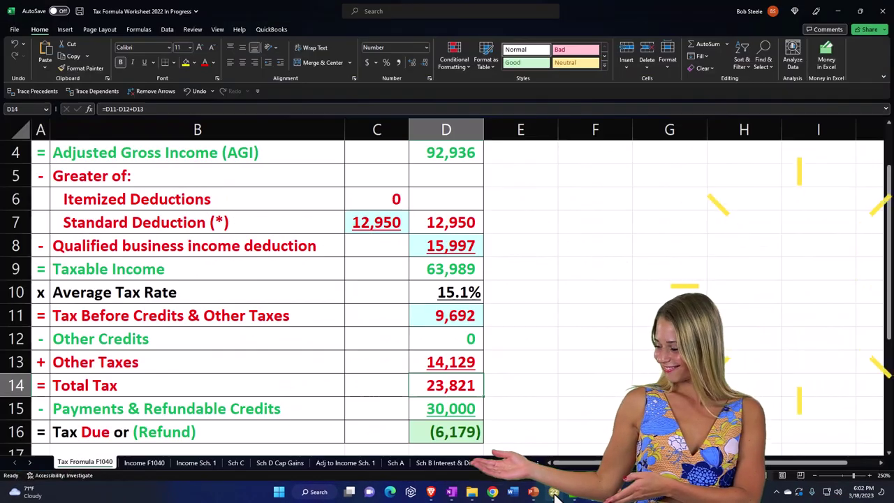
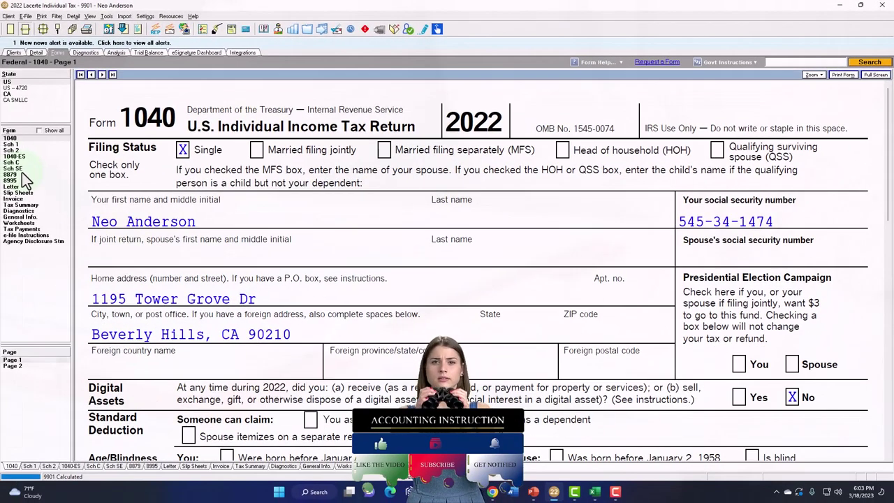
# Open Schedule C and follow gross income and advertising expenses down to the net profit on line 31
pyautogui.click(20, 165)
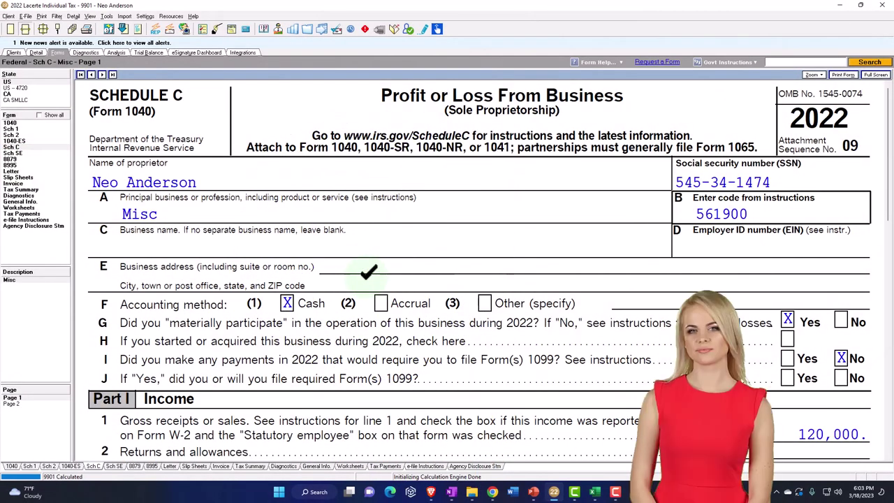
pyautogui.scroll(-10, 368, 272)
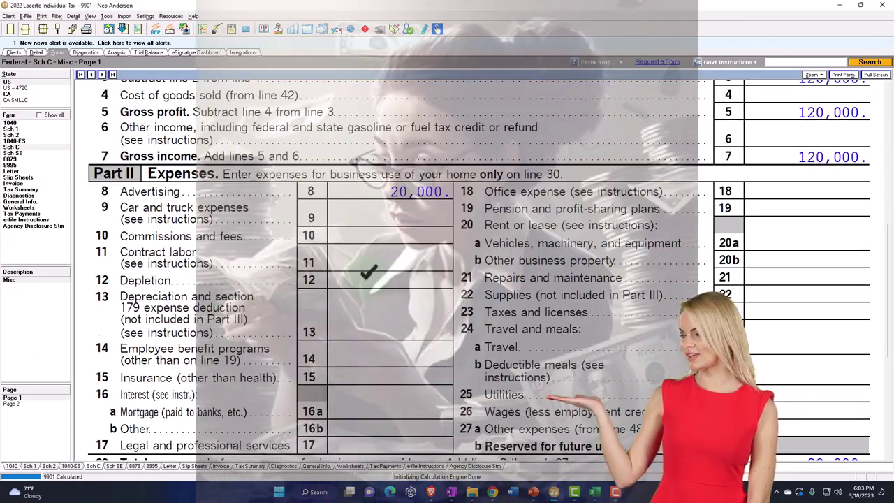
pyautogui.scroll(-3, 368, 272)
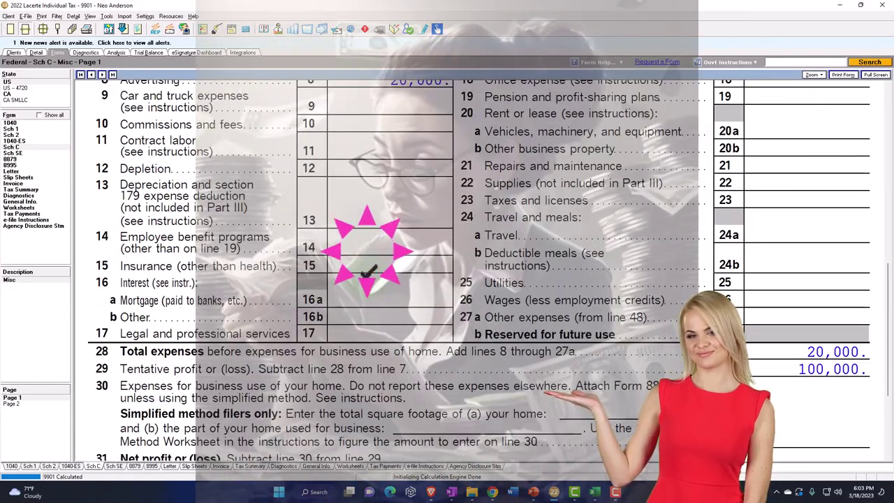
pyautogui.scroll(-3, 368, 273)
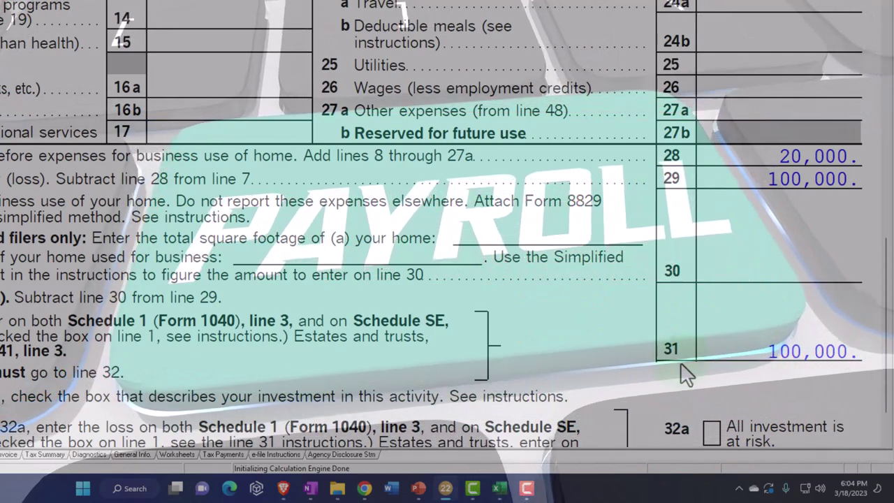
# Review the gross income in Part I and the advertising and total expenses in Part II of Schedule C
pyautogui.scroll(3, 680, 362)
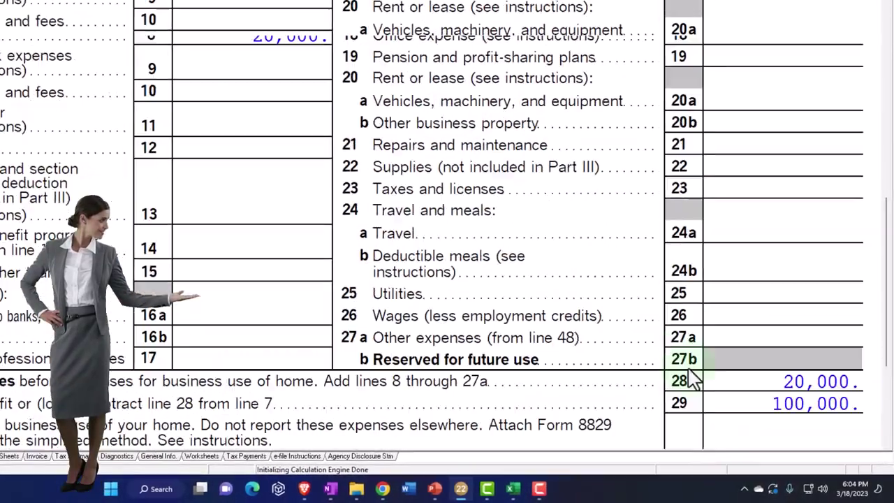
pyautogui.scroll(3, 727, 398)
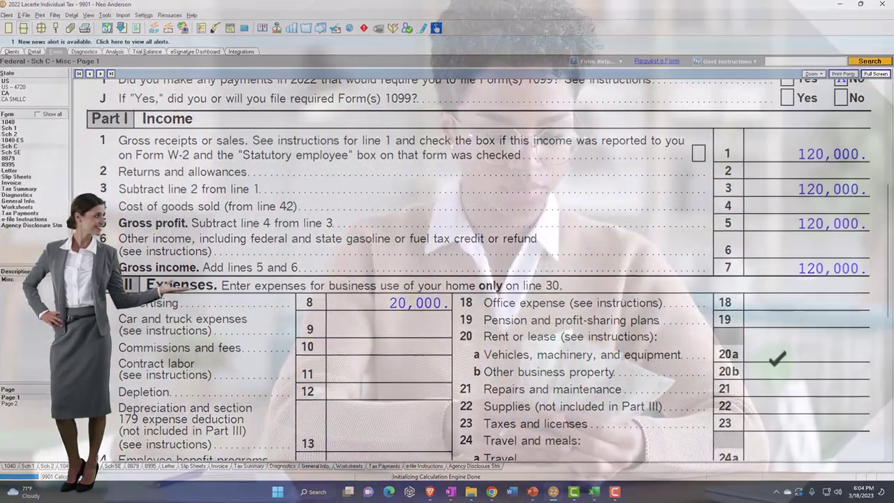
pyautogui.scroll(-3, 778, 359)
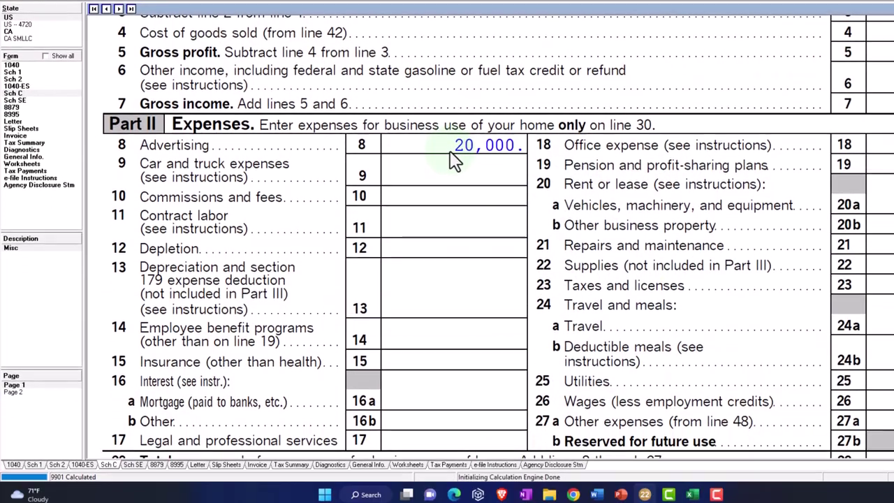
pyautogui.click(450, 246)
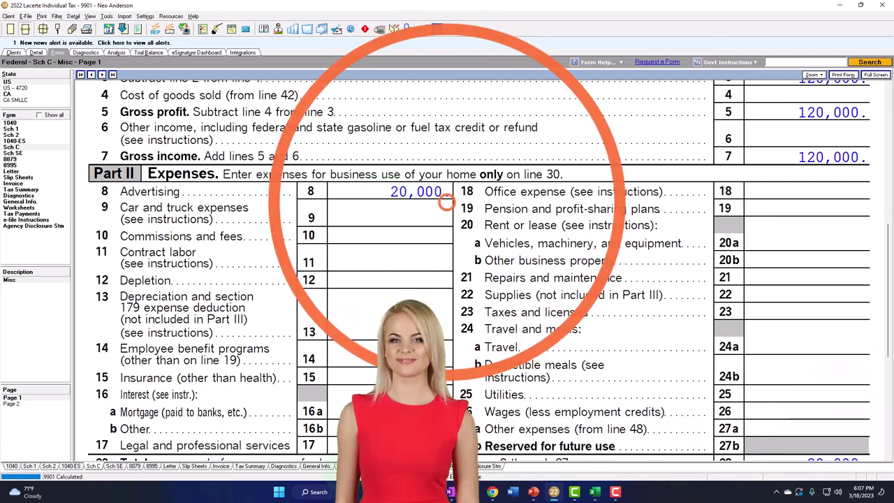
# Open Calculator in its compact always-on-top view and place it over the Schedule C form
pyautogui.click(313, 492)
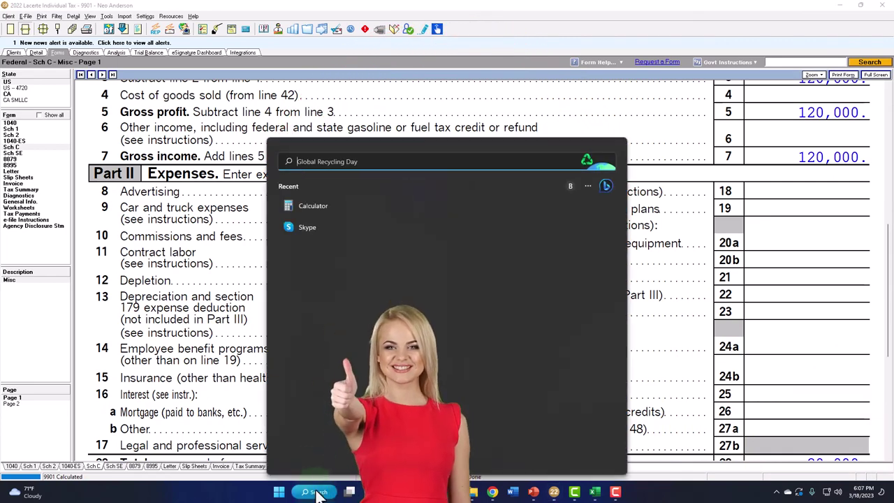
pyautogui.click(313, 207)
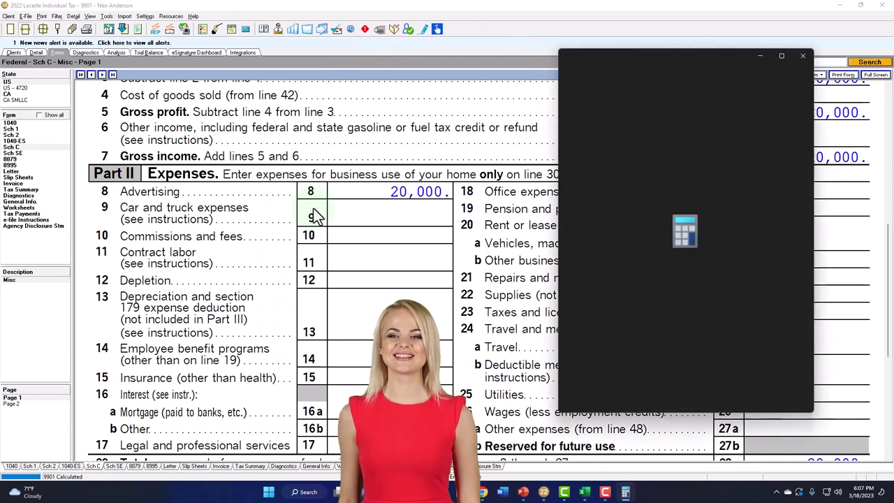
pyautogui.click(631, 75)
pyautogui.moveTo(761, 25); pyautogui.dragTo(559, 162)
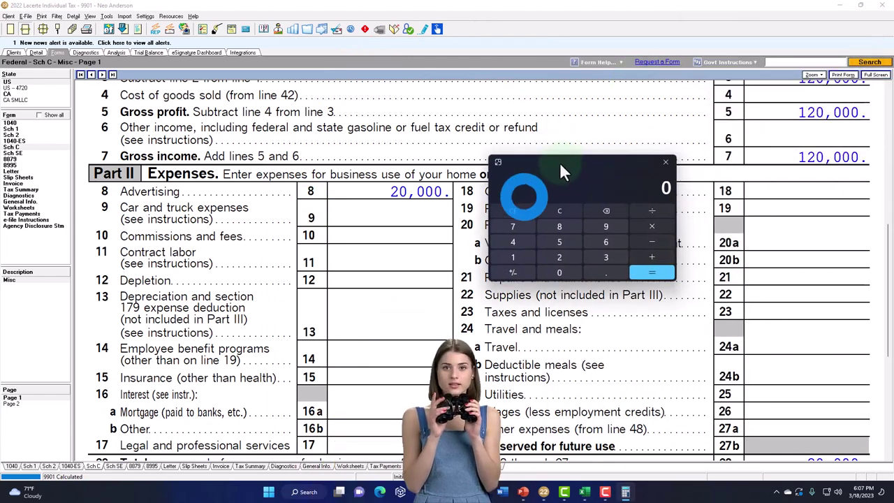
# Follow Schedule SE from the net profit on line 2 to the one-half deduction on line 13, and close Calculator
pyautogui.click(28, 153)
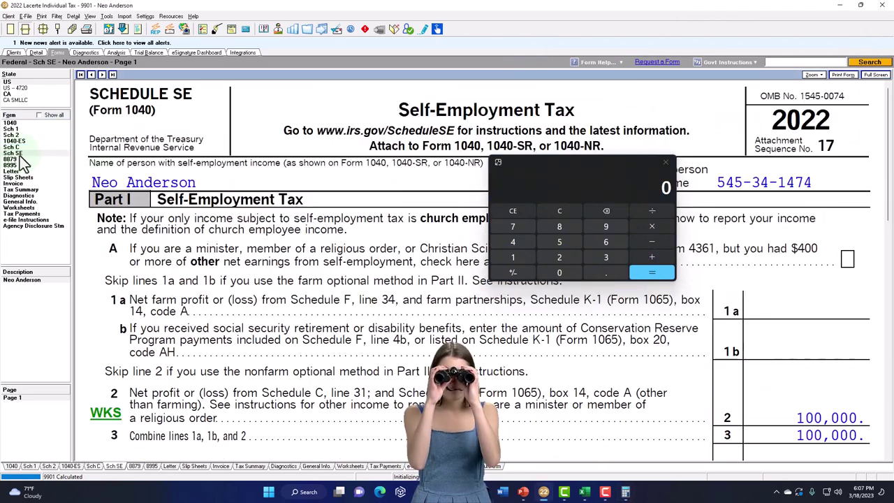
pyautogui.moveTo(556, 166); pyautogui.dragTo(445, 163)
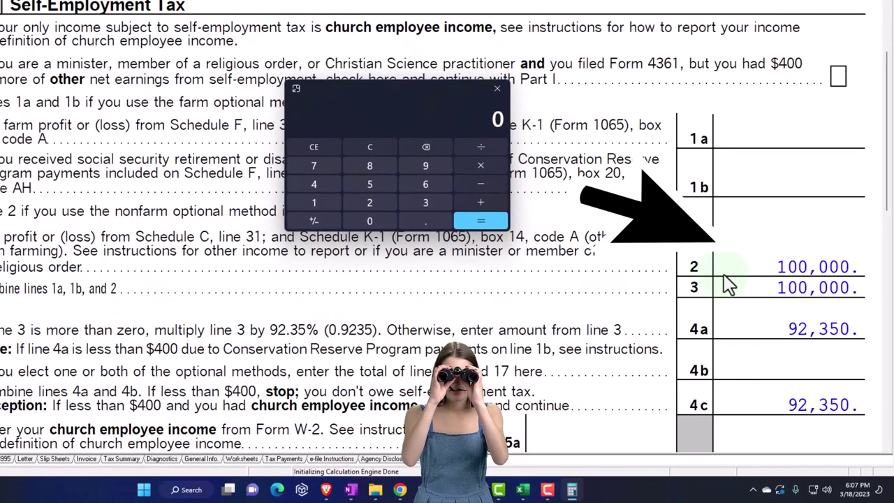
pyautogui.scroll(-2, 675, 295)
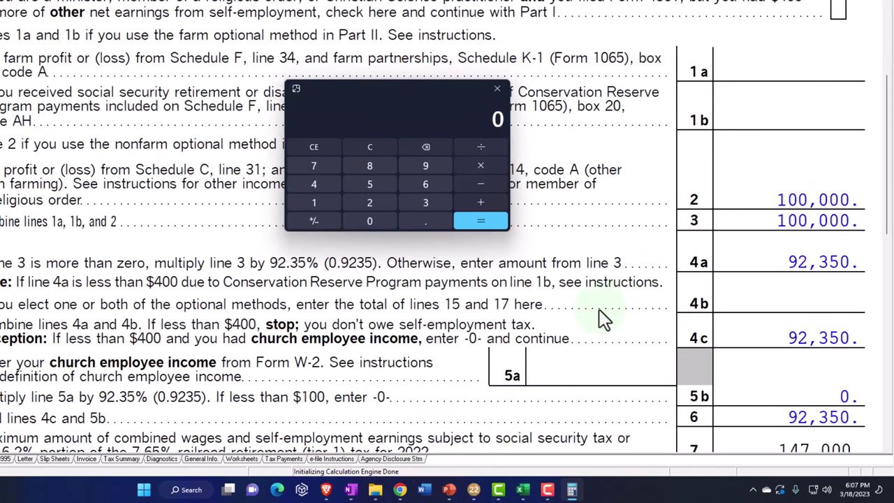
pyautogui.scroll(-4, 599, 315)
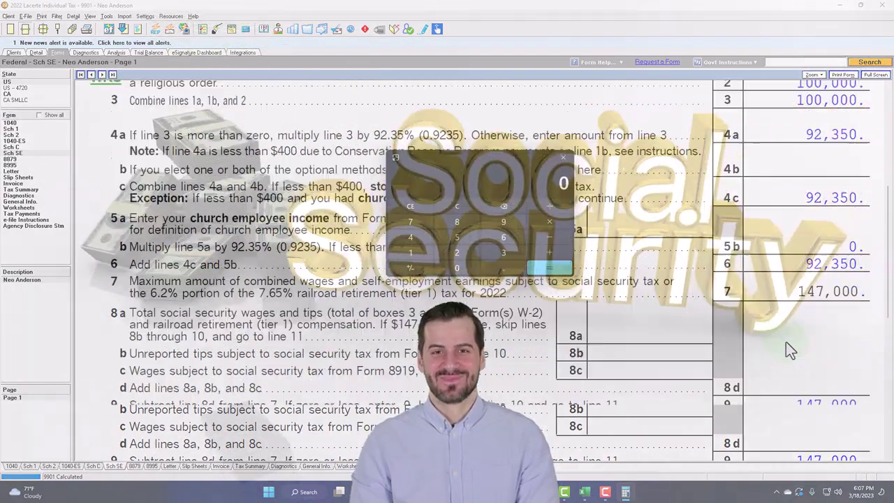
pyautogui.scroll(-2, 786, 342)
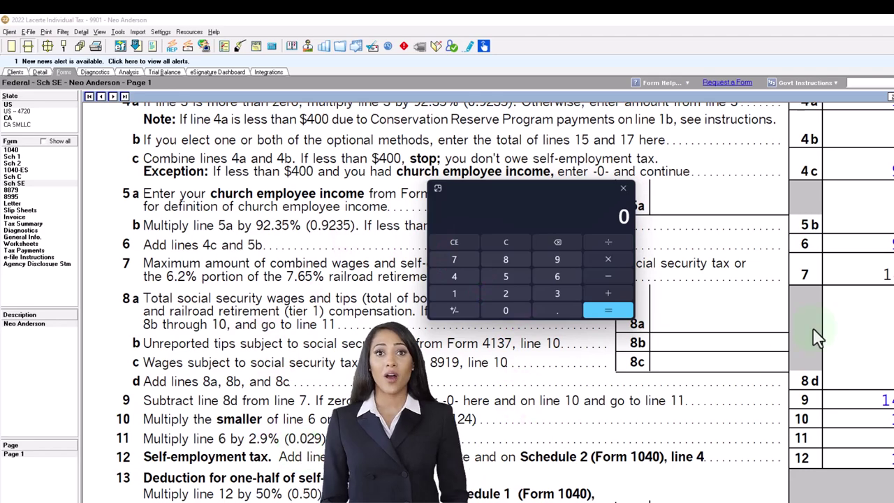
pyautogui.scroll(2, 825, 314)
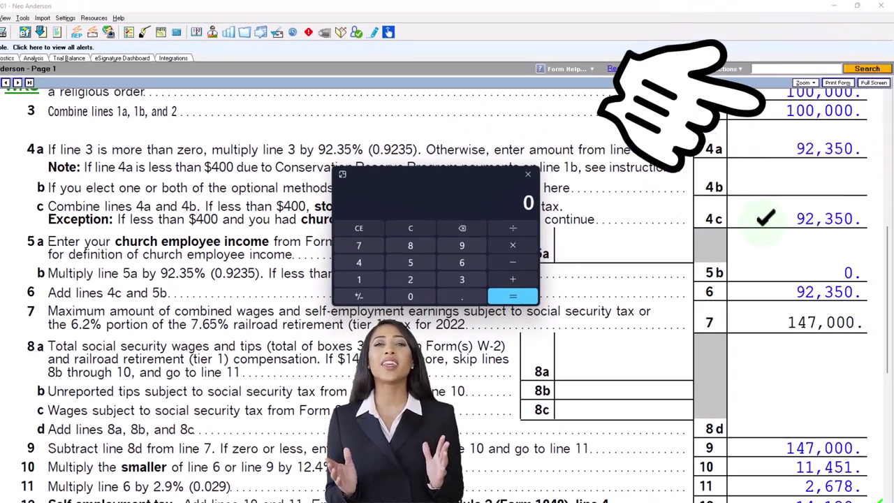
pyautogui.scroll(-2, 765, 244)
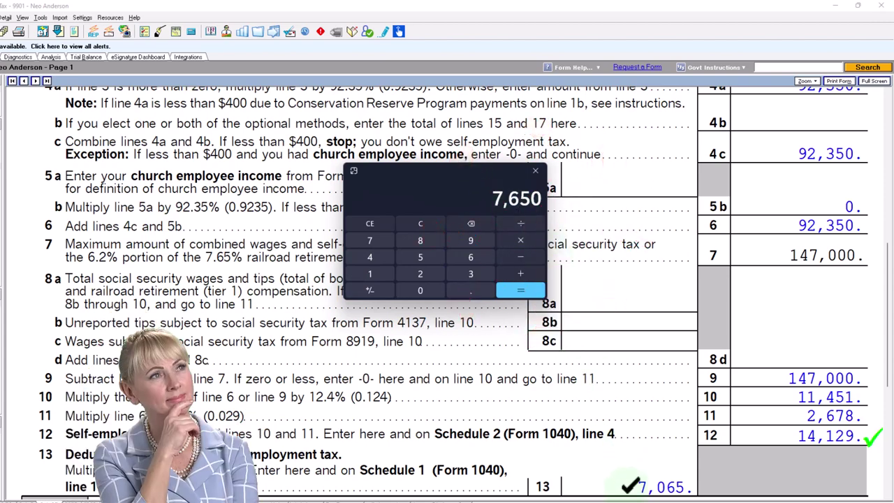
pyautogui.scroll(2, 731, 374)
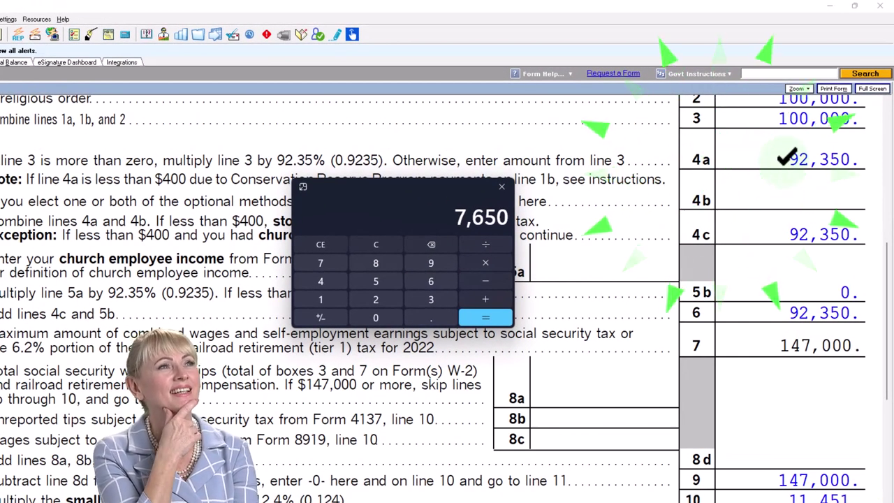
pyautogui.scroll(-2, 752, 301)
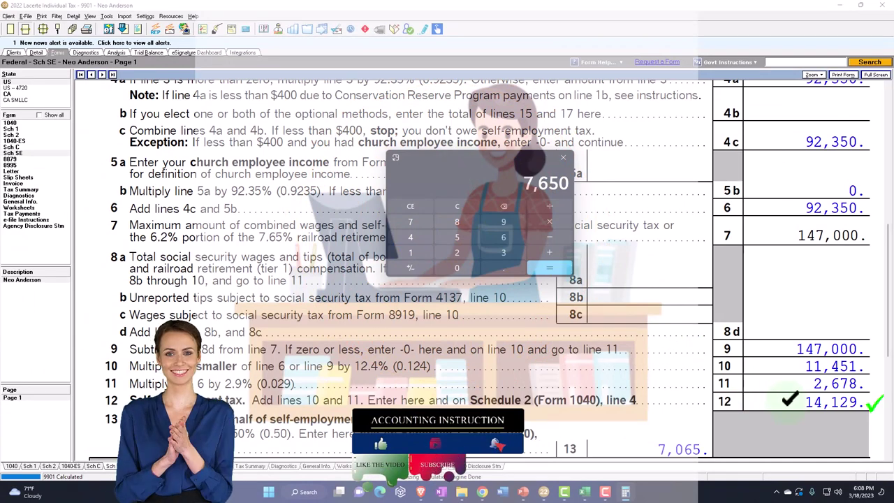
pyautogui.click(563, 157)
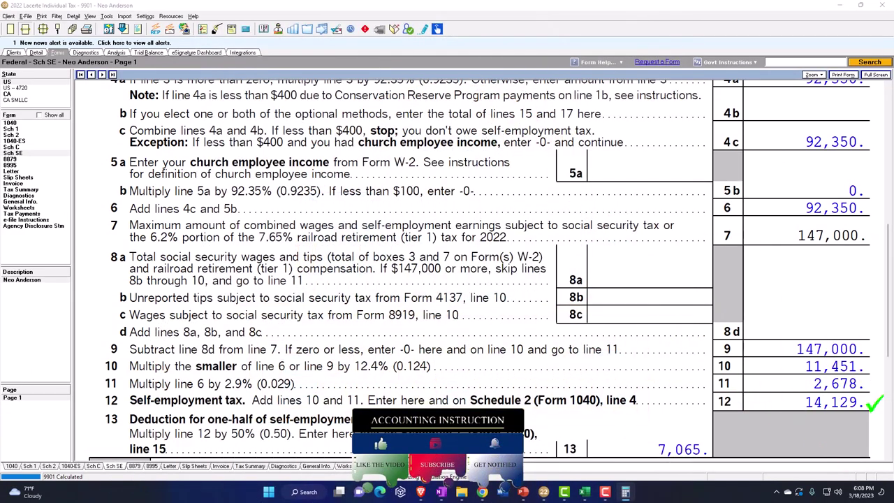
# Review the taxes on page 2 of Form 1040 and look at the Wages, Salaries, Tips input screen before returning to the forms
pyautogui.click(10, 123)
pyautogui.click(18, 367)
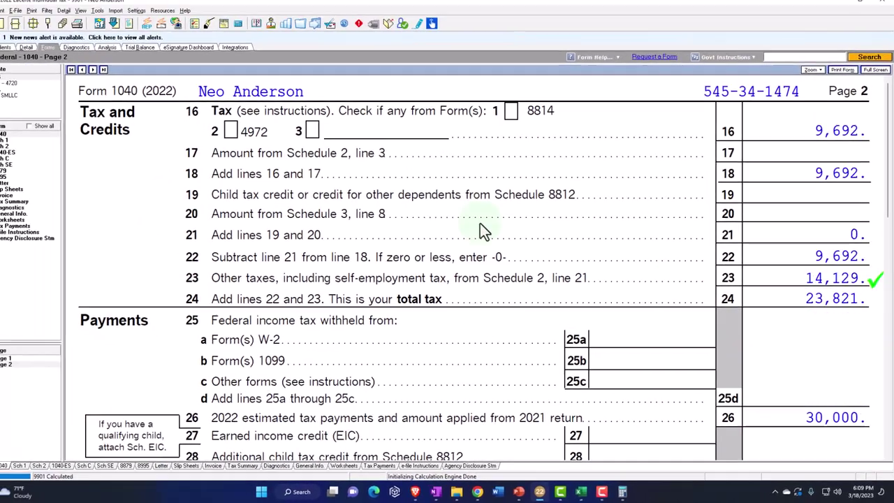
pyautogui.click(36, 52)
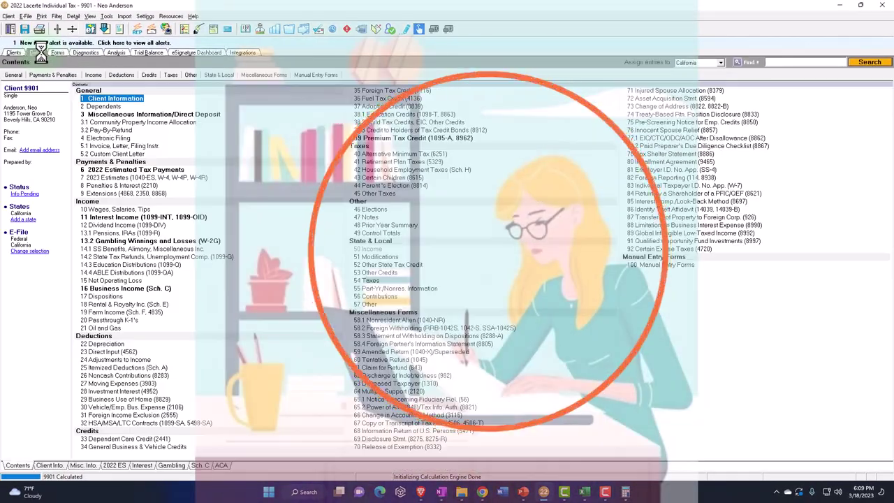
pyautogui.click(98, 75)
pyautogui.click(102, 86)
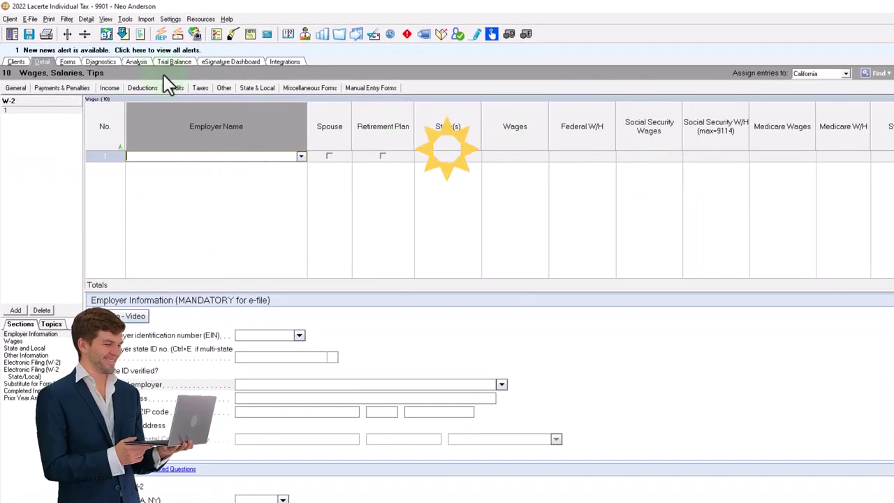
pyautogui.click(68, 62)
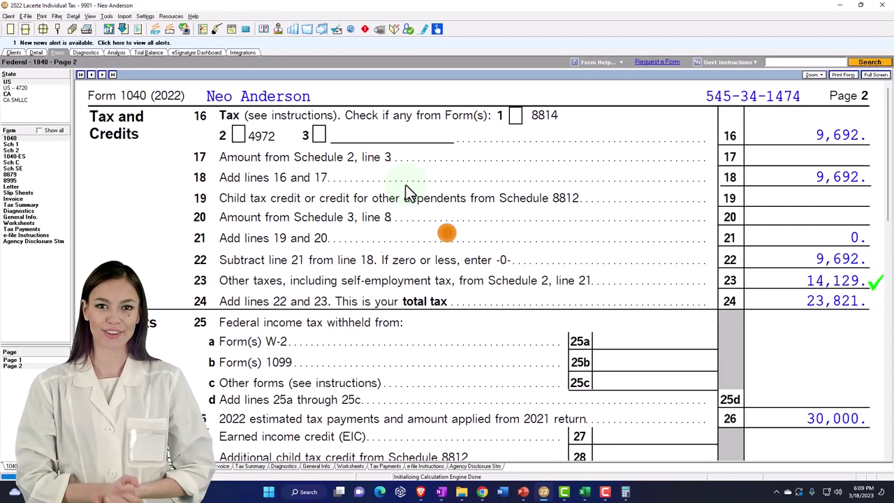
# Open Schedule C and follow gross receipts and expenses down to the tentative profit on line 29
pyautogui.click(14, 163)
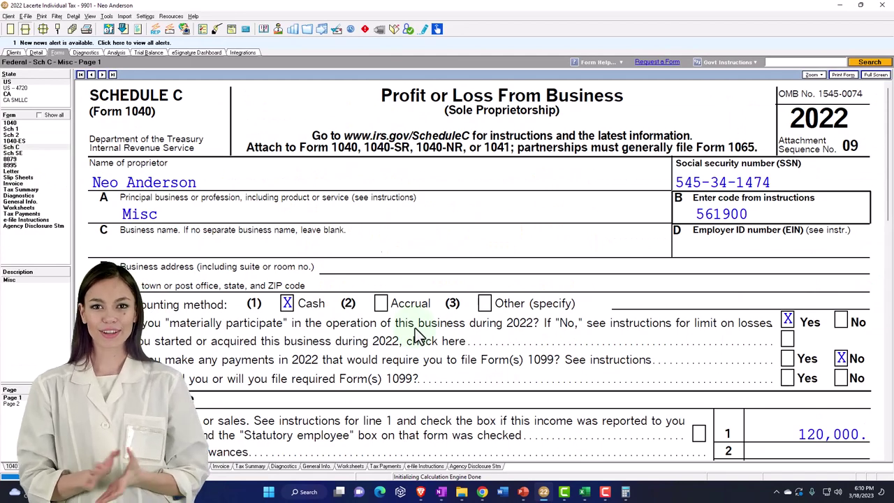
pyautogui.scroll(-8, 415, 328)
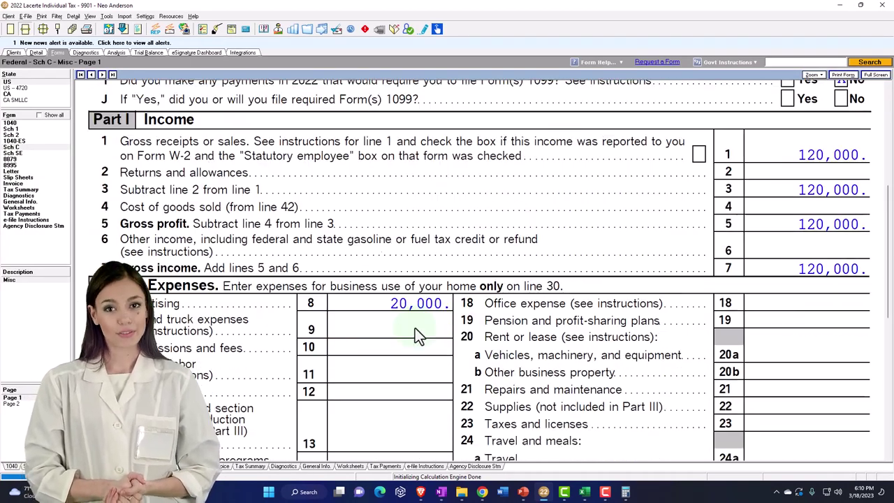
pyautogui.scroll(-6, 415, 327)
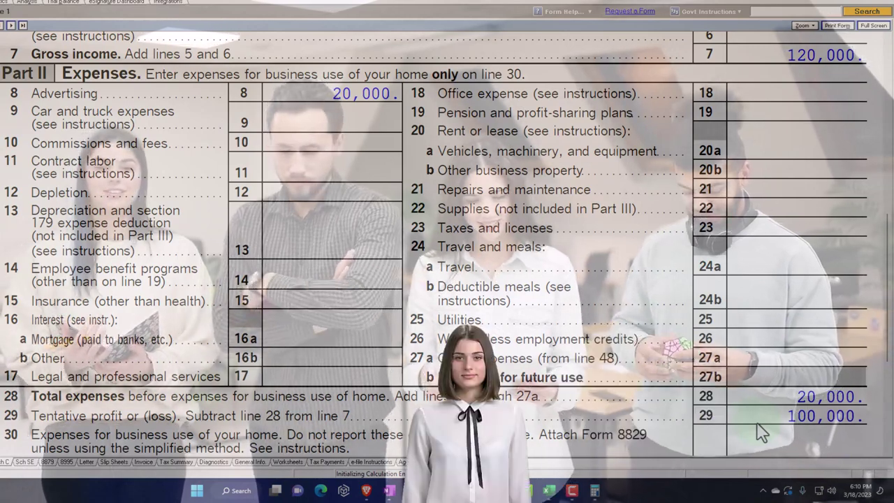
pyautogui.scroll(-2, 762, 431)
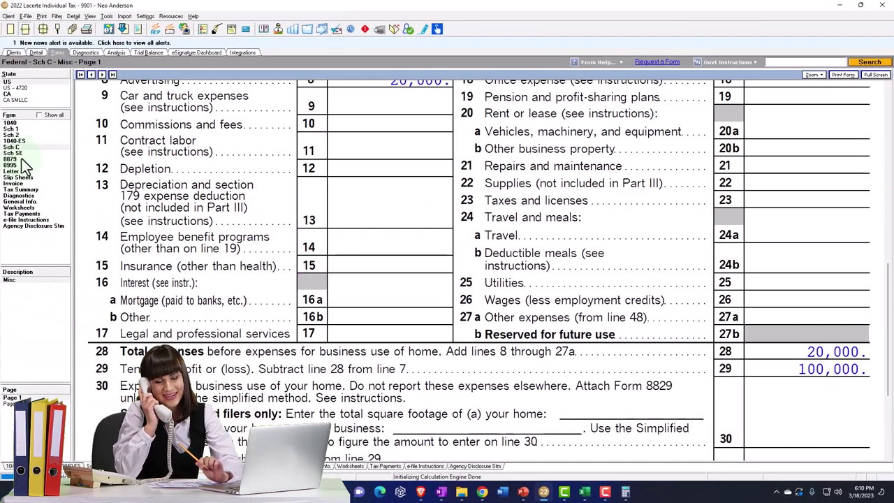
# Trace the one-half self-employment tax deduction from Schedule SE line 13 to line 15 on page 2 of Schedule 1
pyautogui.click(12, 153)
pyautogui.scroll(-10, 419, 318)
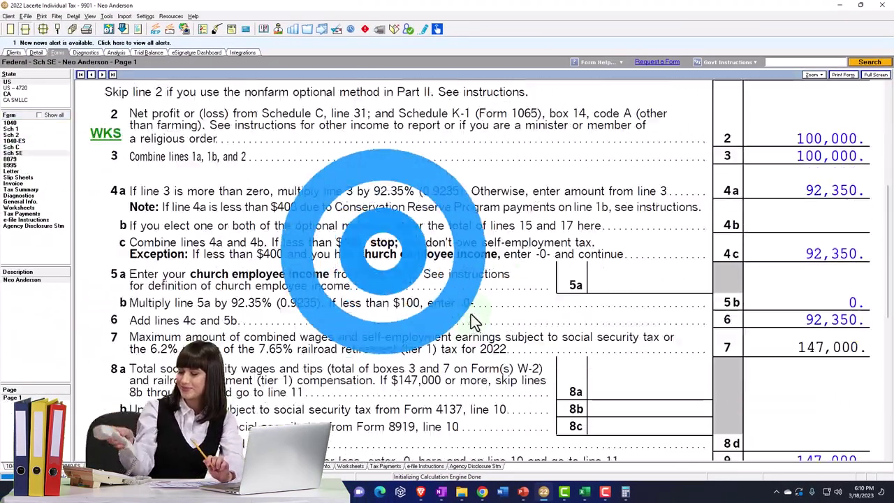
pyautogui.scroll(-2, 469, 313)
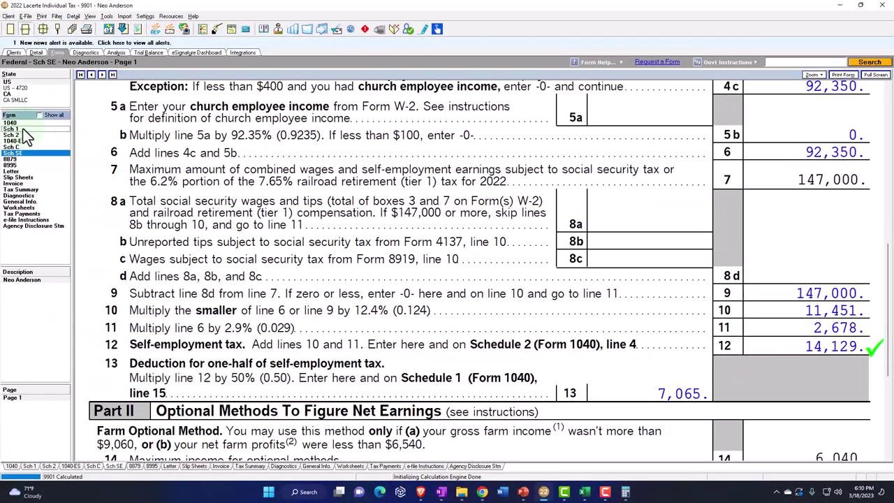
pyautogui.click(14, 144)
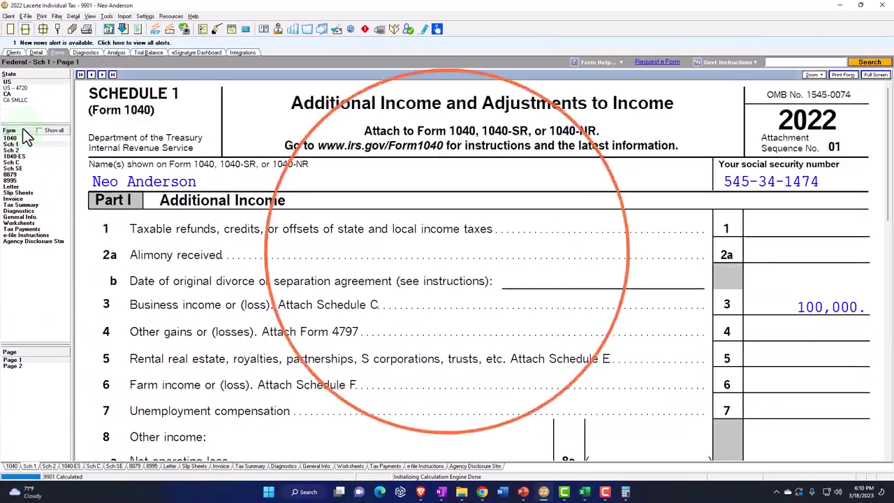
pyautogui.click(26, 369)
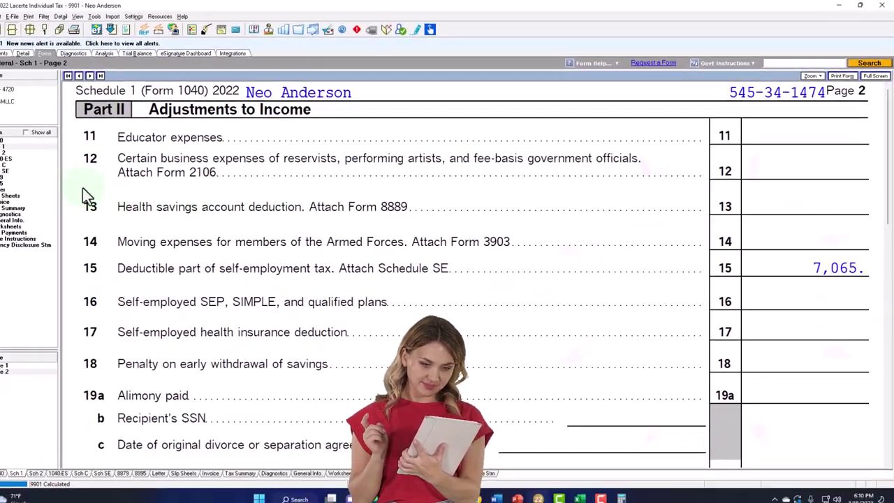
# Open page 1 of Form 1040 and go down through the Income section
pyautogui.click(10, 139)
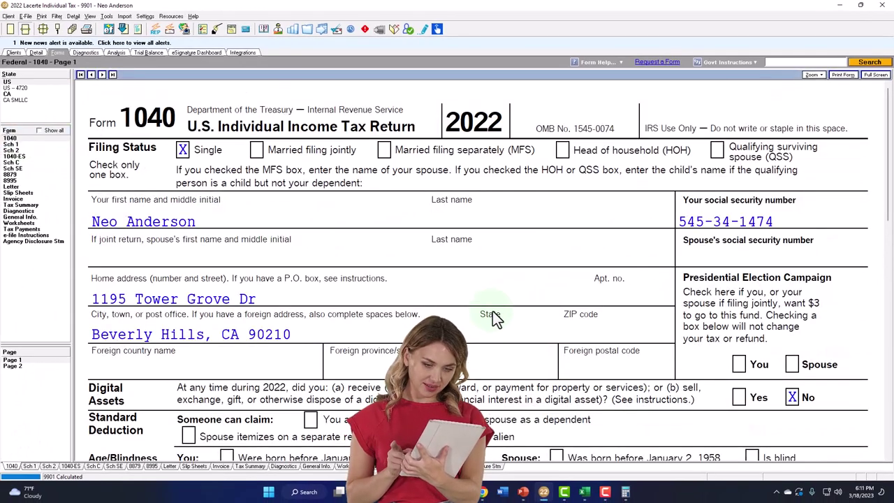
pyautogui.scroll(-5, 492, 311)
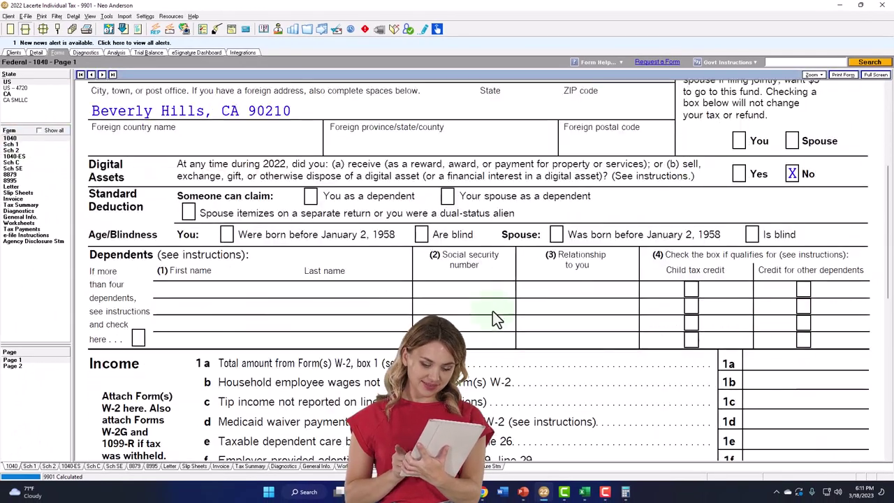
pyautogui.scroll(-5, 493, 311)
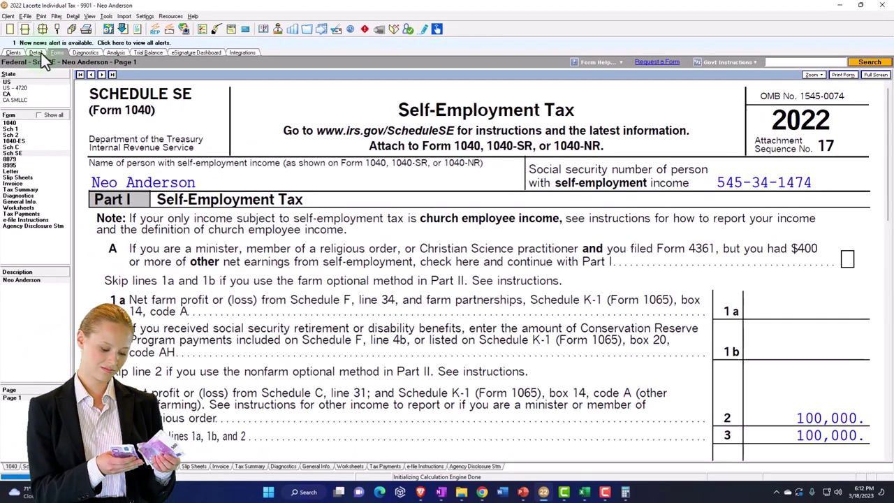
# Look at the Business Income (Schedule C) input screen and return to the Schedule SE form
pyautogui.click(33, 53)
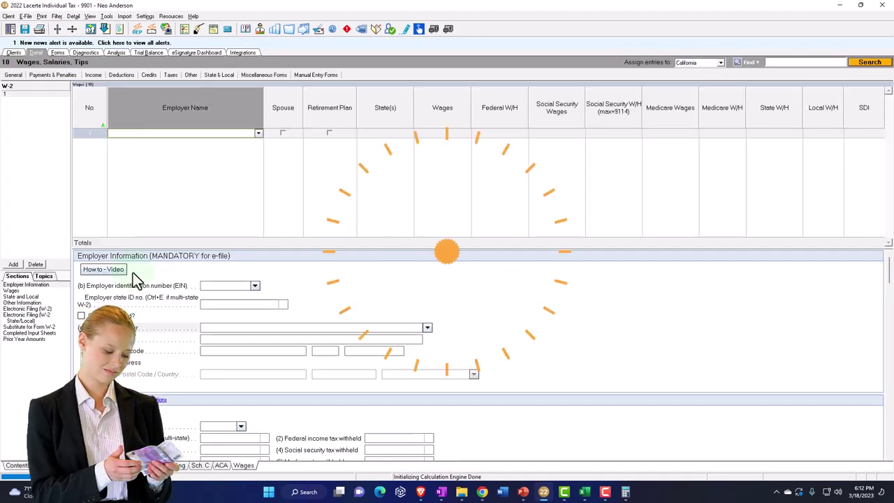
pyautogui.click(203, 466)
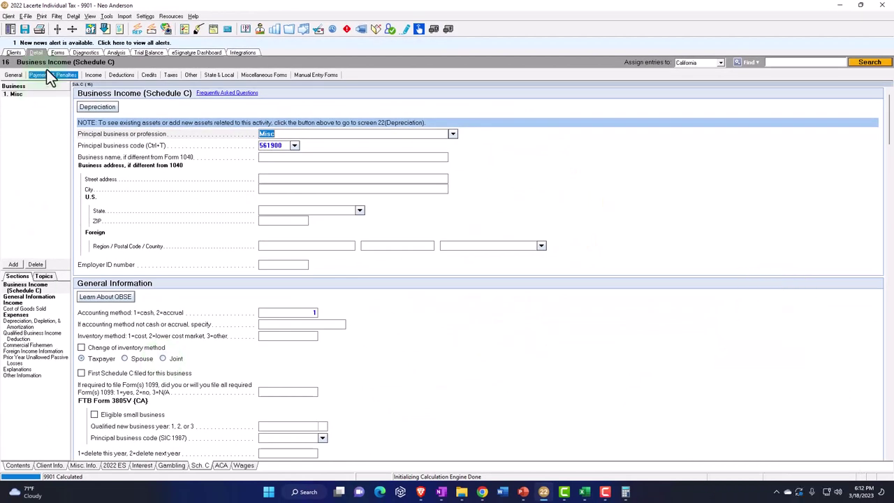
pyautogui.click(58, 53)
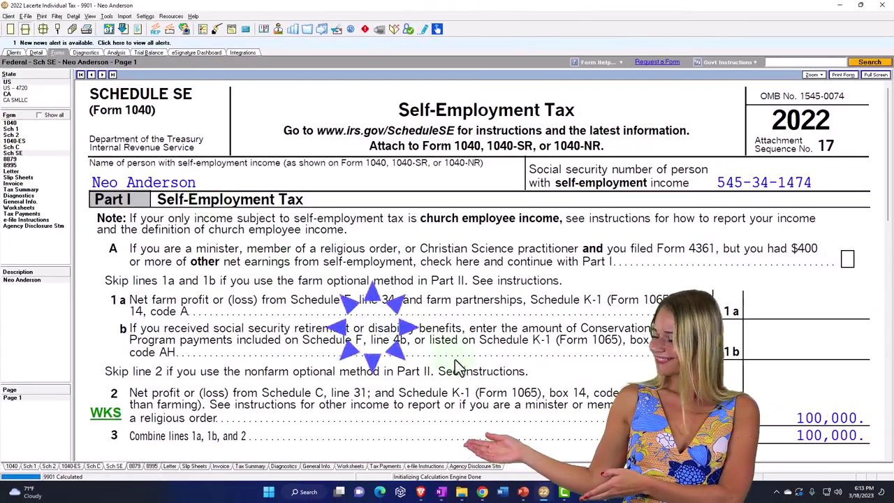
# Review Schedule SE down to line 13 and set gross receipts to 180,000 in the Business Income (Schedule C) input
pyautogui.scroll(-5, 457, 367)
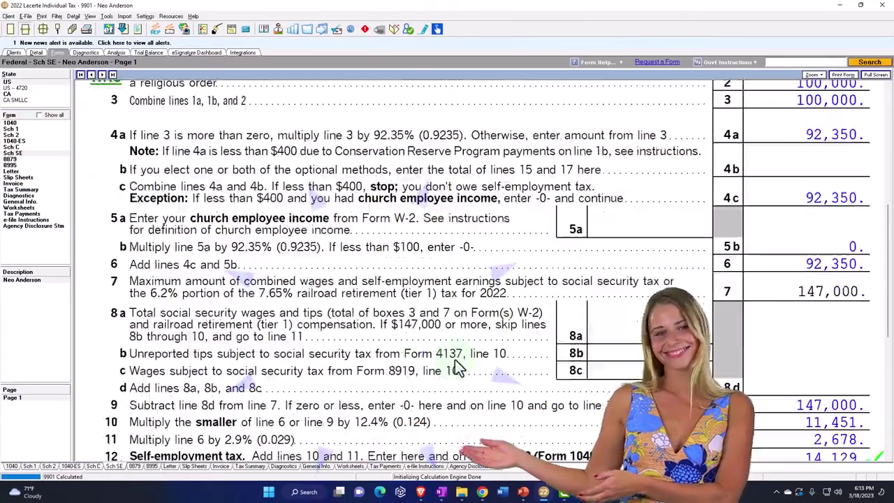
pyautogui.scroll(-3, 456, 362)
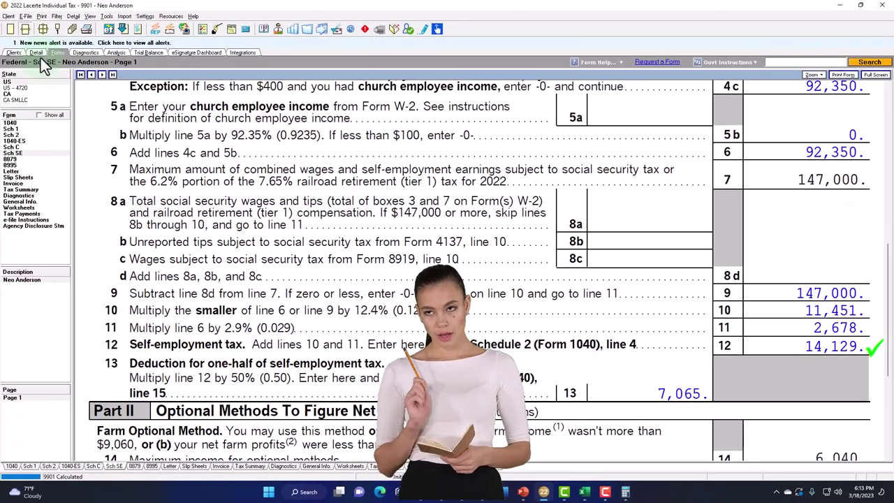
pyautogui.click(37, 54)
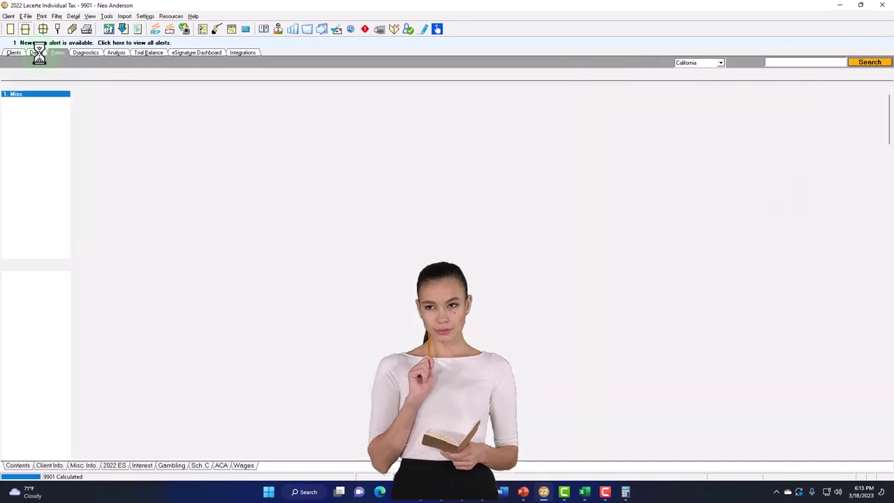
pyautogui.scroll(-8, 233, 266)
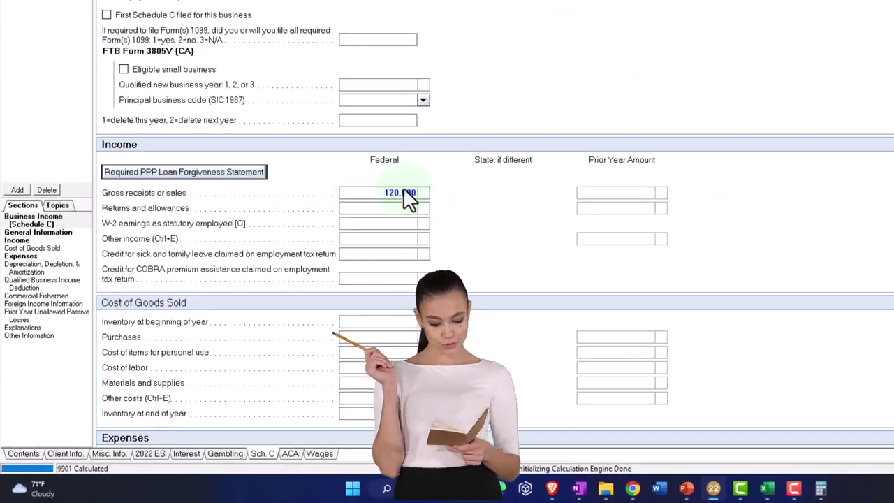
pyautogui.click(404, 191)
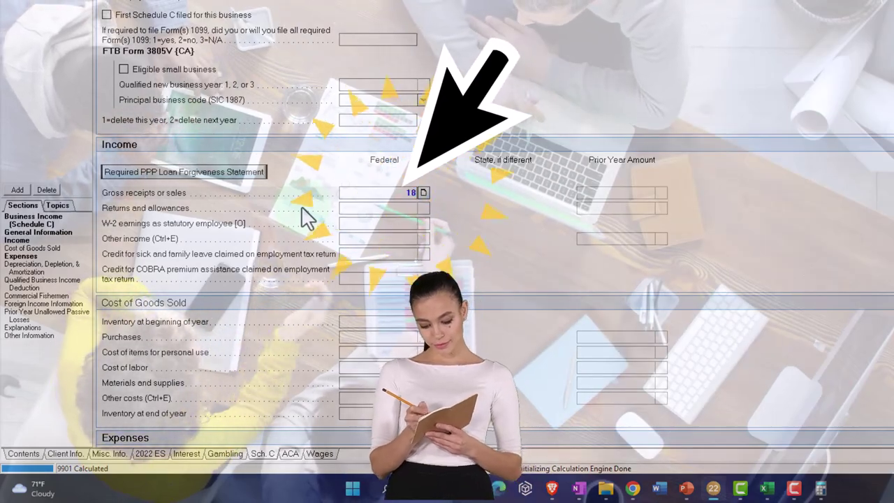
pyautogui.write('180000')
pyautogui.press('Return')
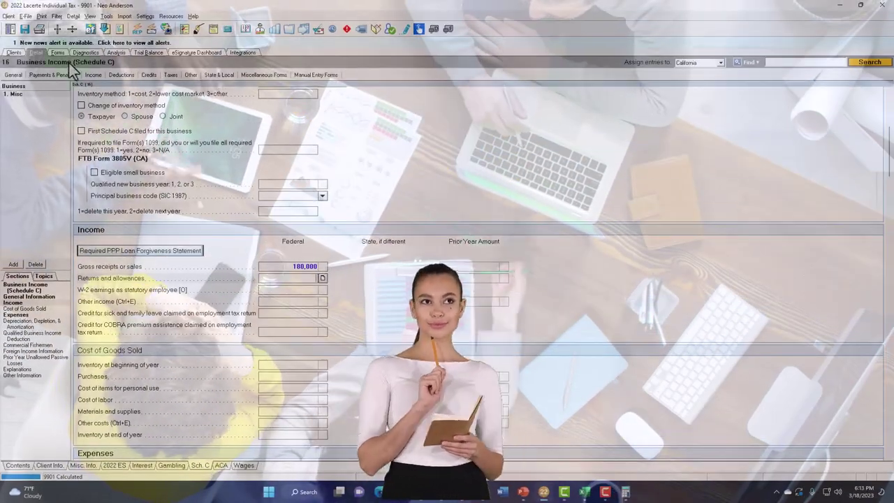
# Go down the recalculated Schedule C and follow Schedule SE from the net profit on line 2 to the self-employment tax on line 12
pyautogui.click(57, 53)
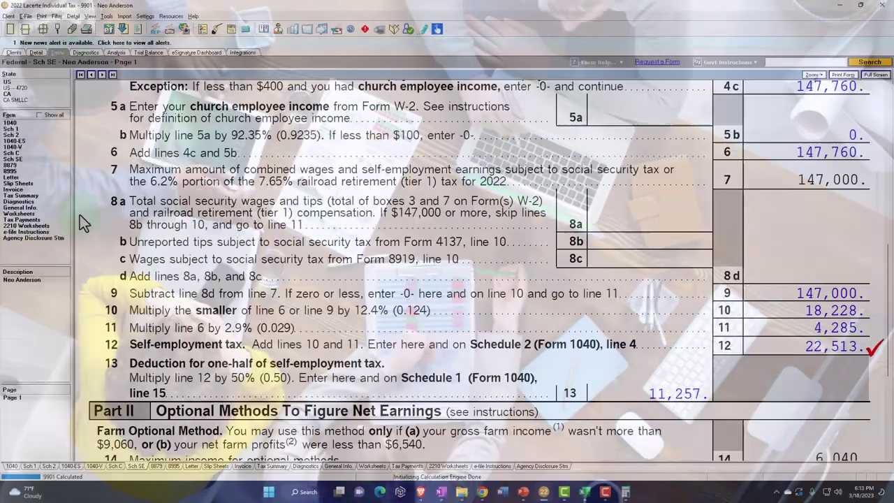
pyautogui.click(11, 153)
pyautogui.scroll(-3, 487, 297)
pyautogui.scroll(-10, 487, 297)
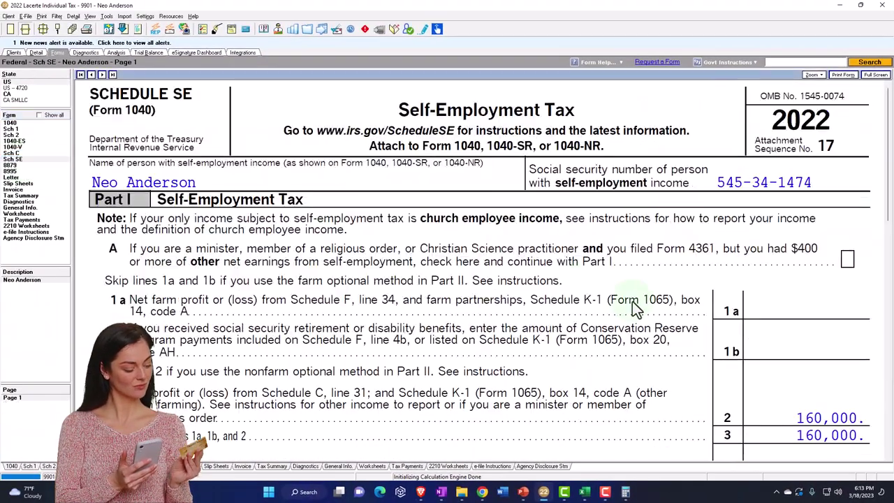
pyautogui.scroll(-6, 633, 309)
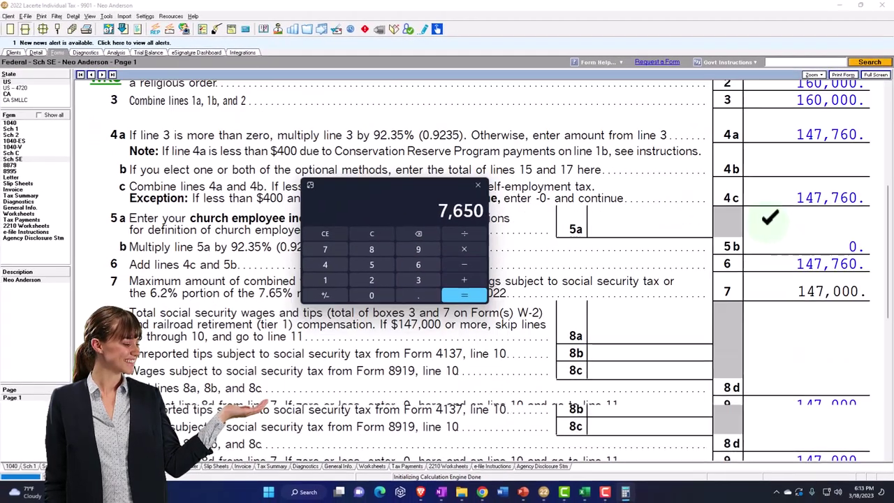
pyautogui.scroll(-3, 447, 280)
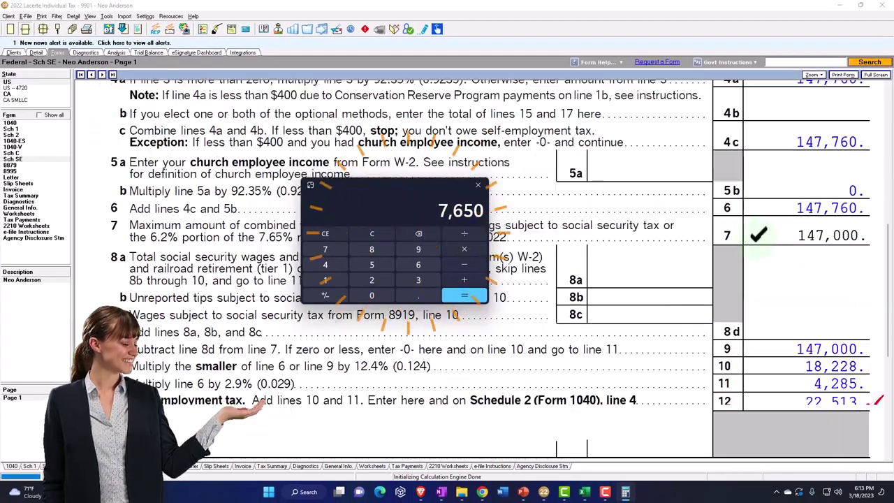
# Calculate the 12.4% social security portion on the 147,000 limit in the calculator
pyautogui.click(367, 235)
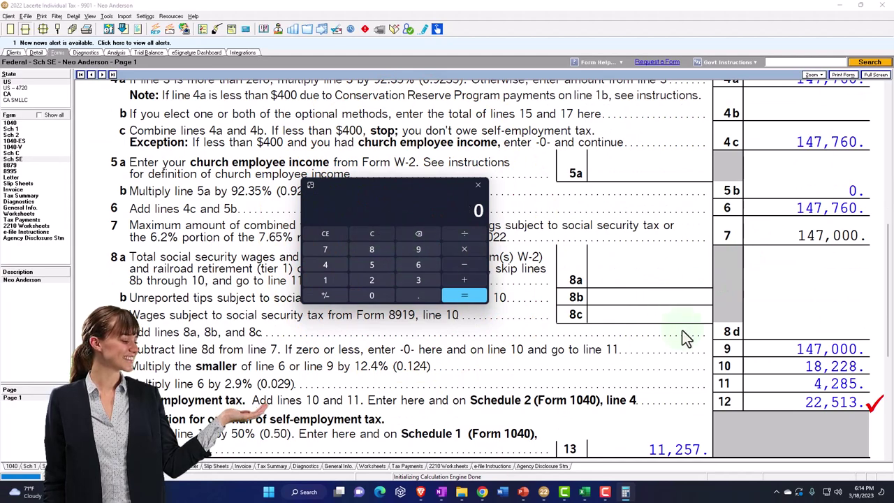
pyautogui.write('000')
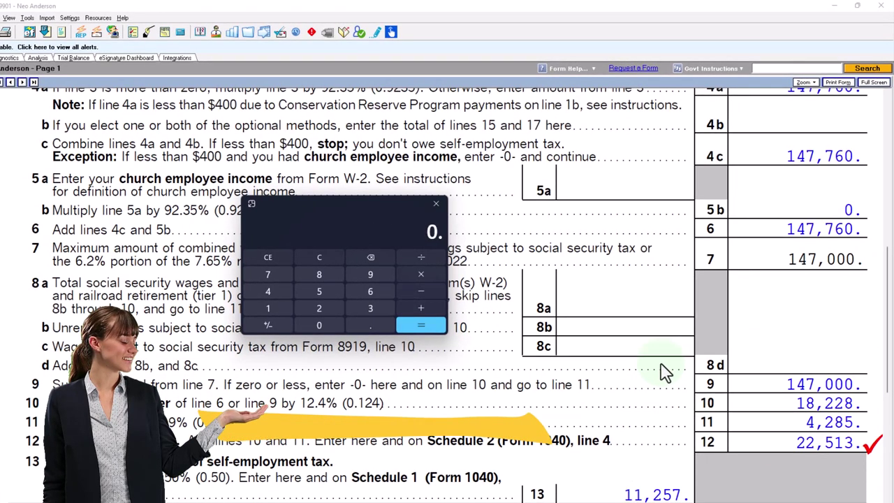
pyautogui.press('Return')
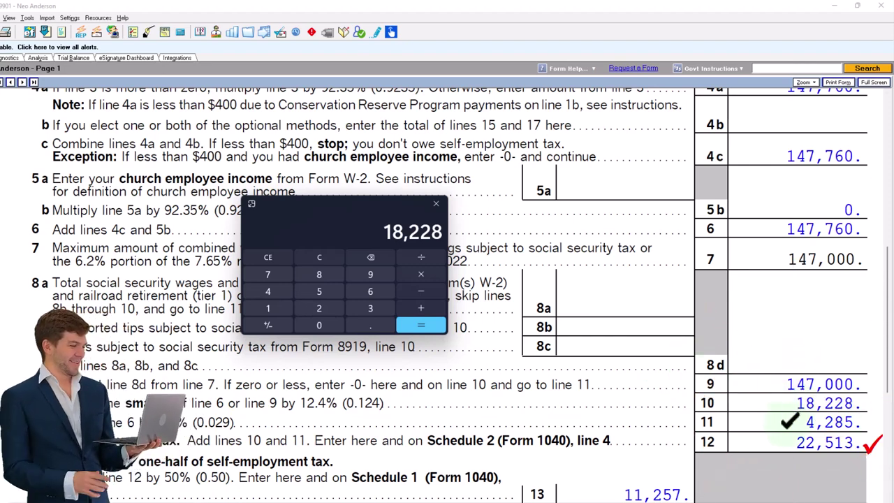
# Multiply the 160,000 net profit from Schedule SE line 3 by 0.124 in the calculator
pyautogui.scroll(3, 607, 447)
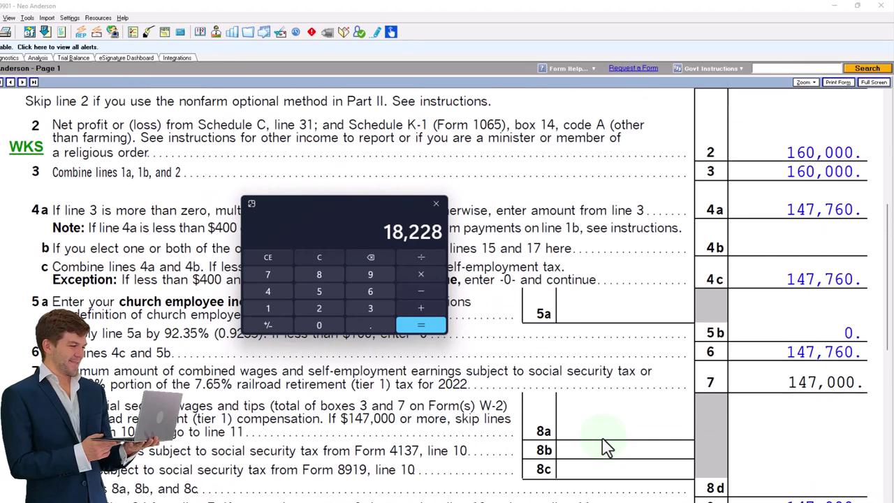
pyautogui.click(333, 259)
pyautogui.write('160000*0.12')
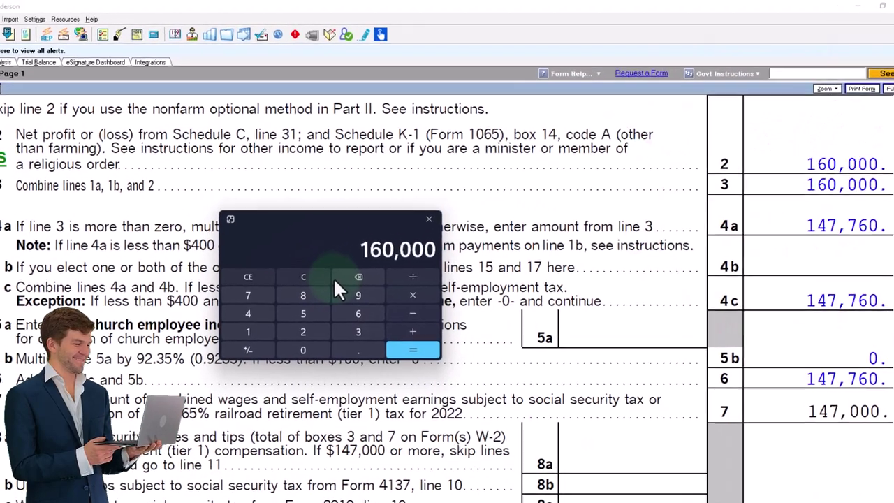
pyautogui.write('4')
pyautogui.press('Return')
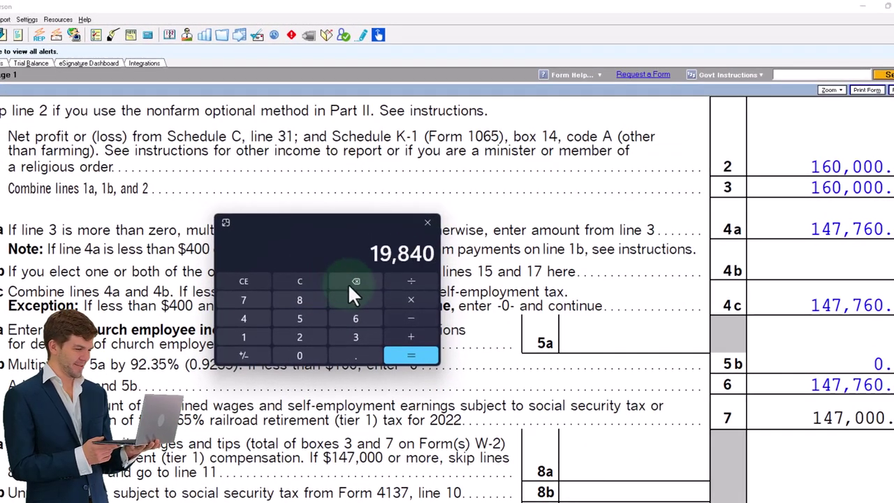
# Multiply 160,000 by the Medicare rate of 0.029 and close the calculator
pyautogui.click(300, 282)
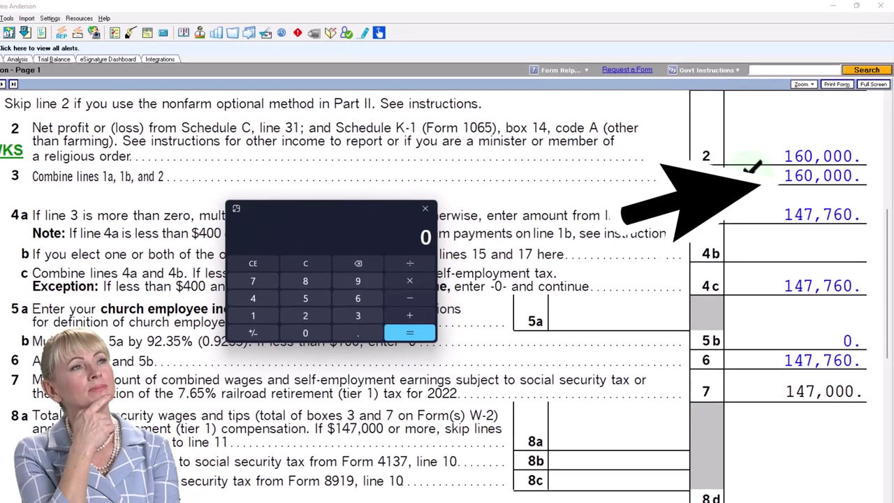
pyautogui.write('160,000')
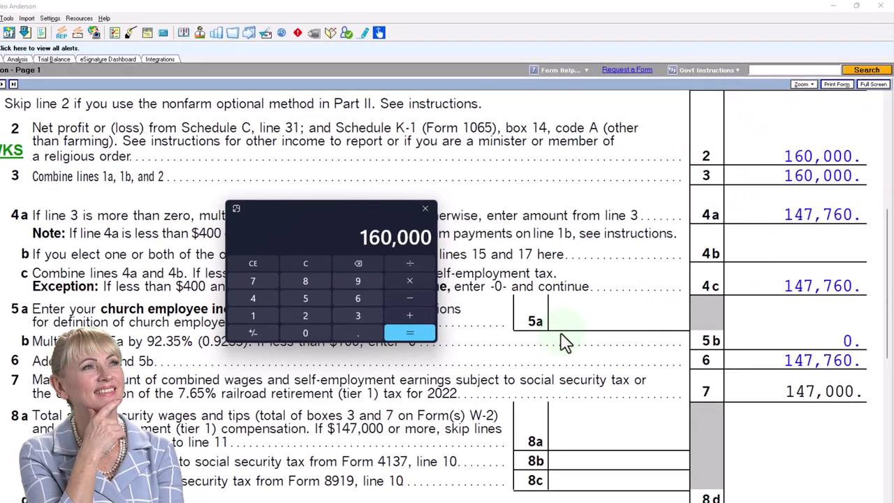
pyautogui.scroll(-3, 566, 341)
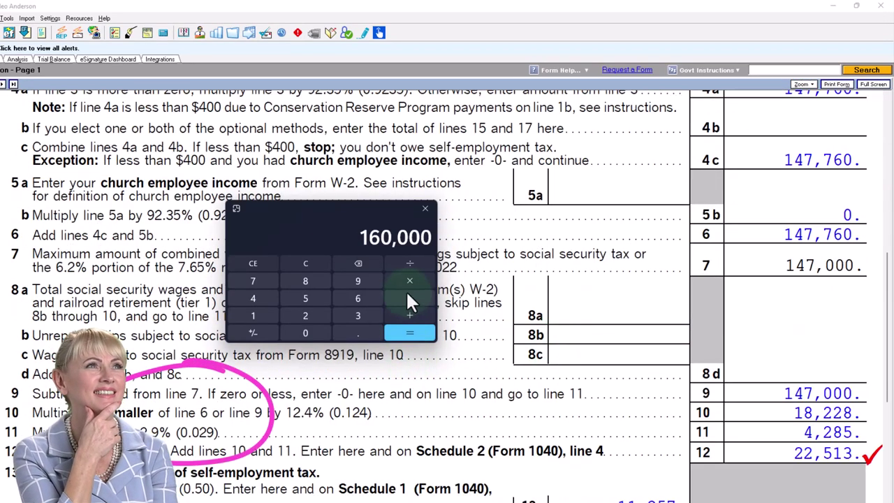
pyautogui.write('*0.029')
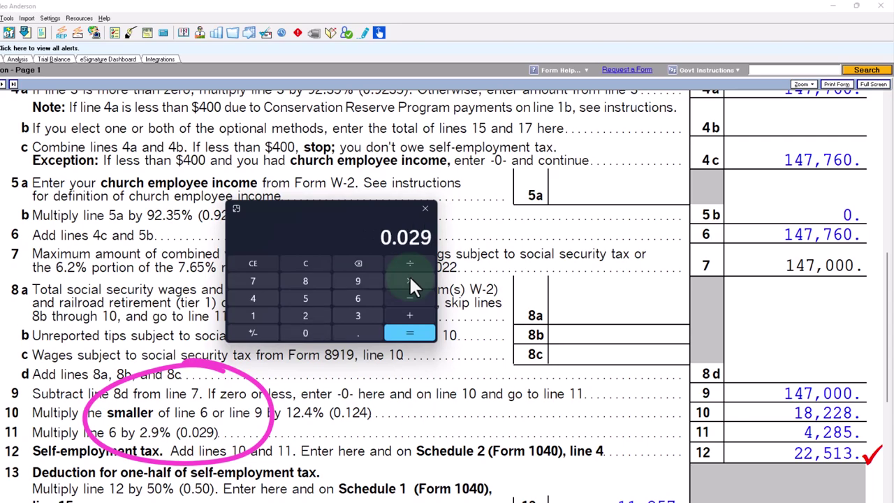
pyautogui.press('Return')
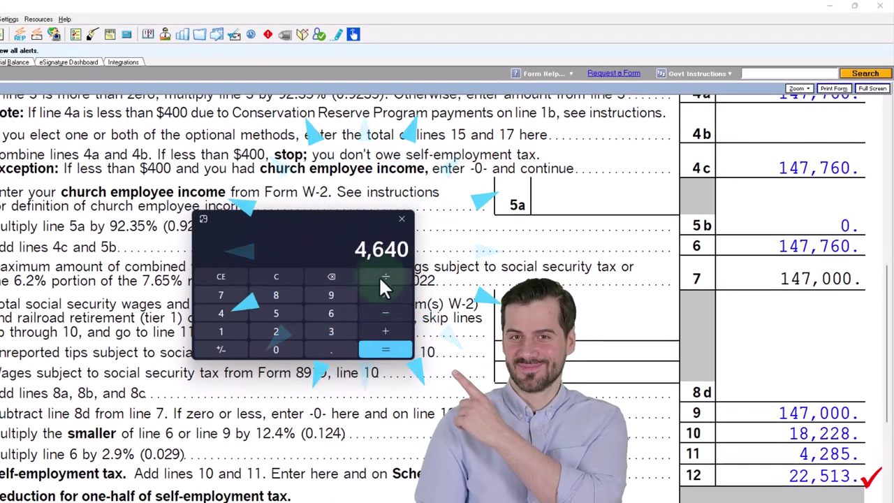
pyautogui.click(401, 219)
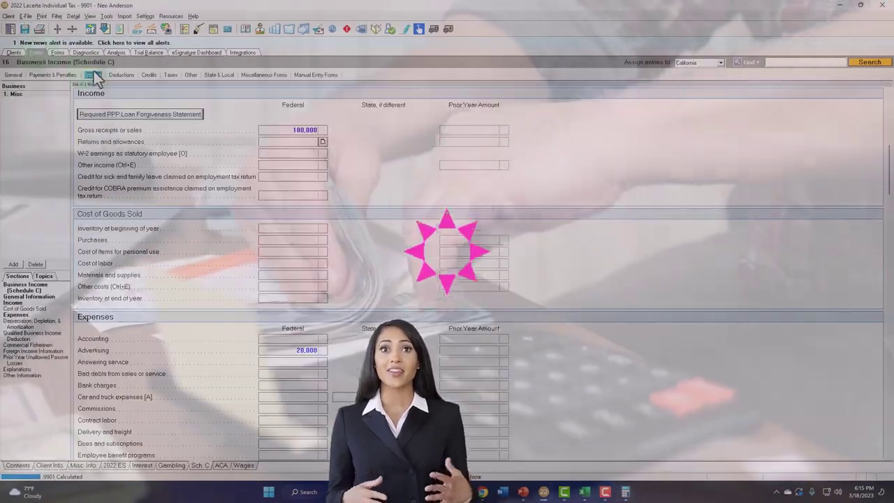
# Add a W-2 for employer Wells Fargo Clearing Services LLC with state CA and wages of 50,000
pyautogui.click(96, 77)
pyautogui.click(104, 93)
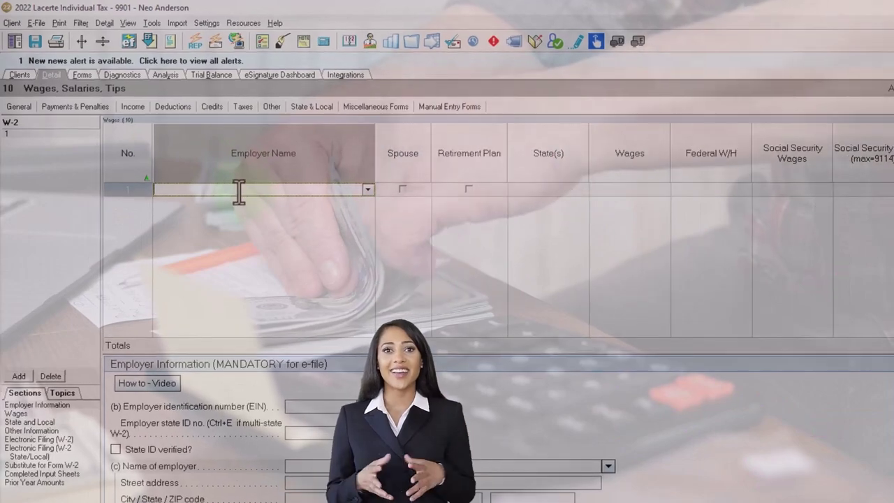
pyautogui.write('We')
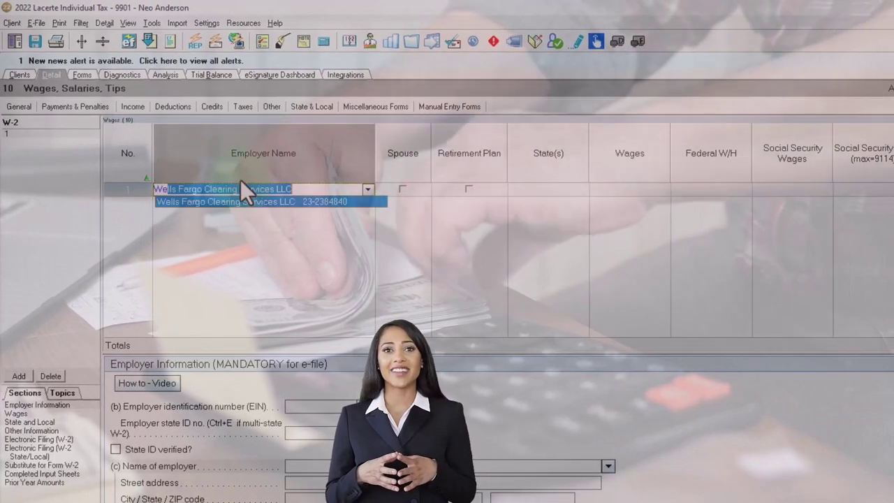
pyautogui.press('Return')
pyautogui.press('Tab')
pyautogui.press('Tab')
pyautogui.press('Tab')
pyautogui.press('Tab')
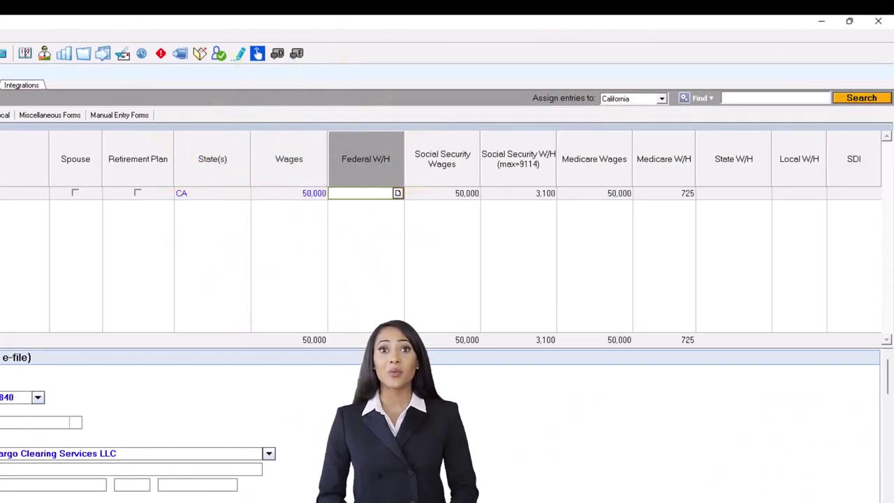
pyautogui.press('Tab')
pyautogui.press('Tab')
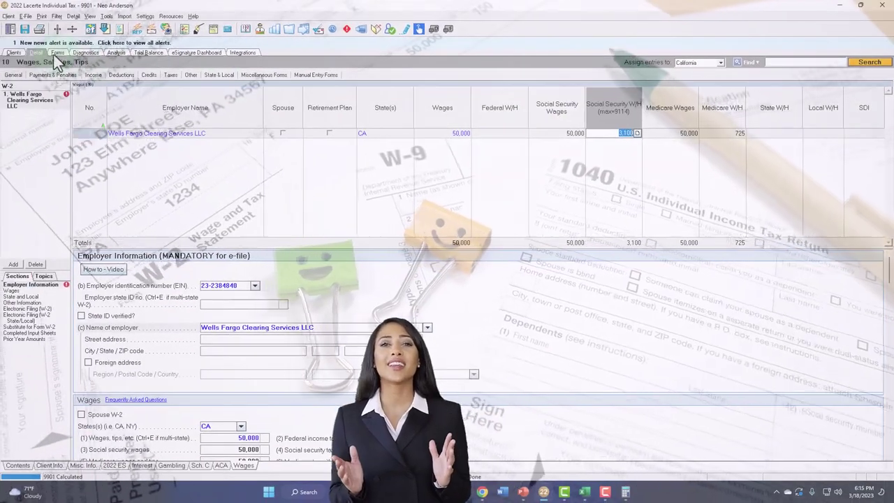
# Return to Schedule SE and review the effect of the W-2 wages on the self-employment tax lines
pyautogui.click(54, 53)
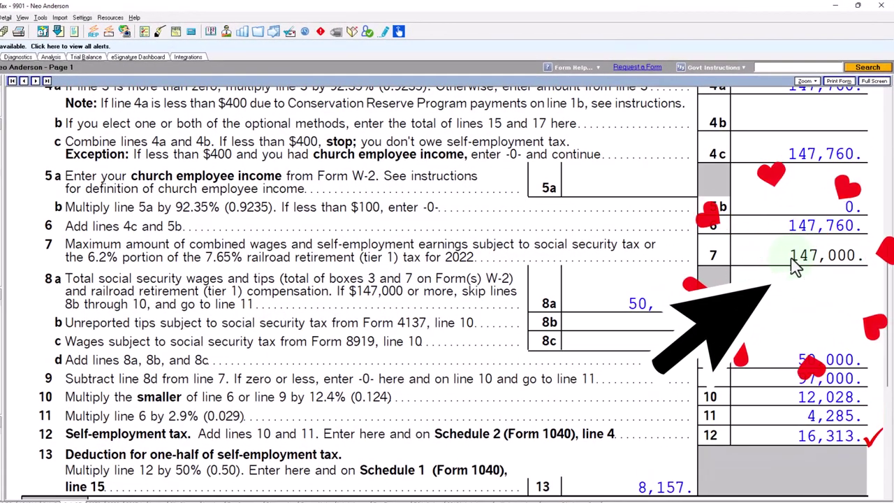
pyautogui.scroll(8, 489, 329)
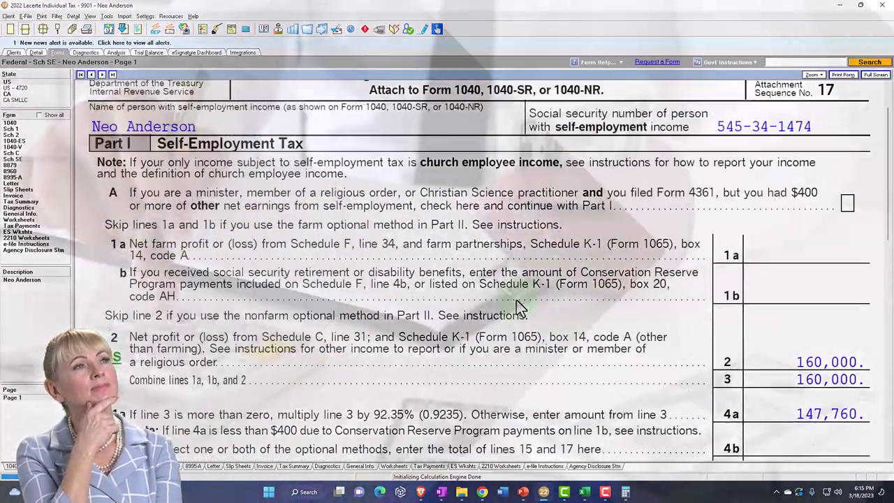
pyautogui.scroll(2, 517, 308)
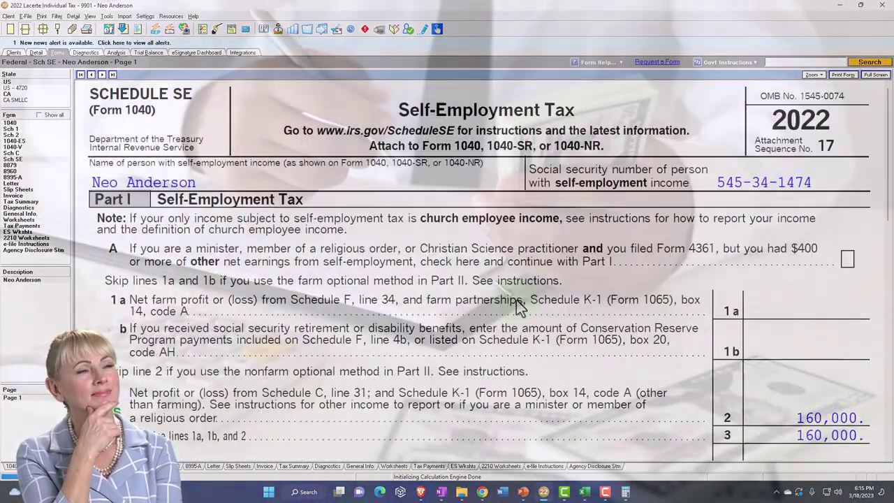
# Subtract the 50,000 of W-2 social security wages from the 147,000 maximum in the calculator
pyautogui.scroll(-10, 519, 306)
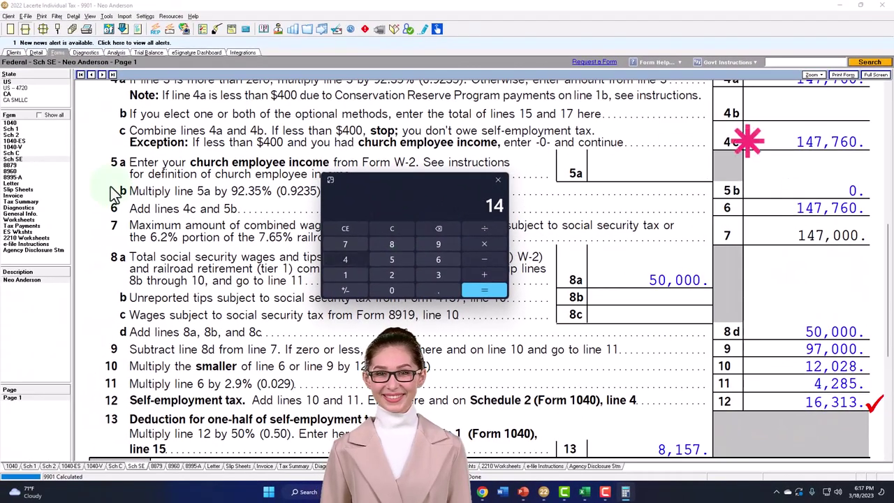
pyautogui.write('5000')
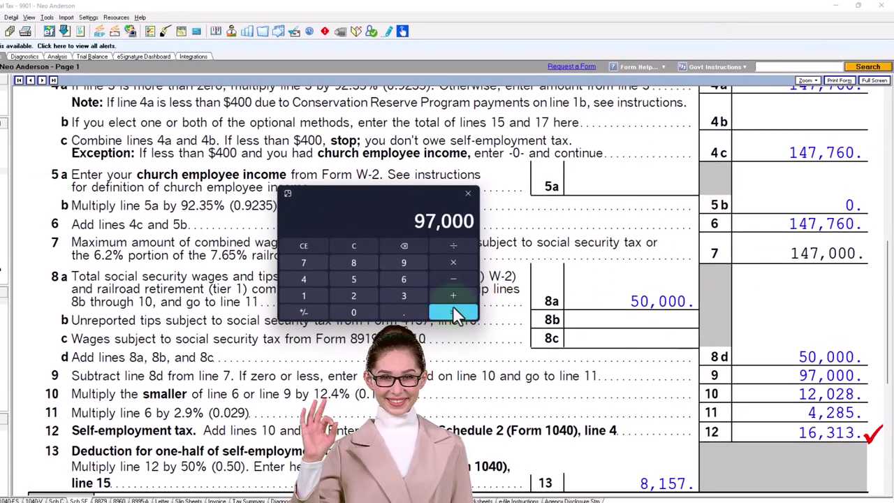
pyautogui.click(352, 248)
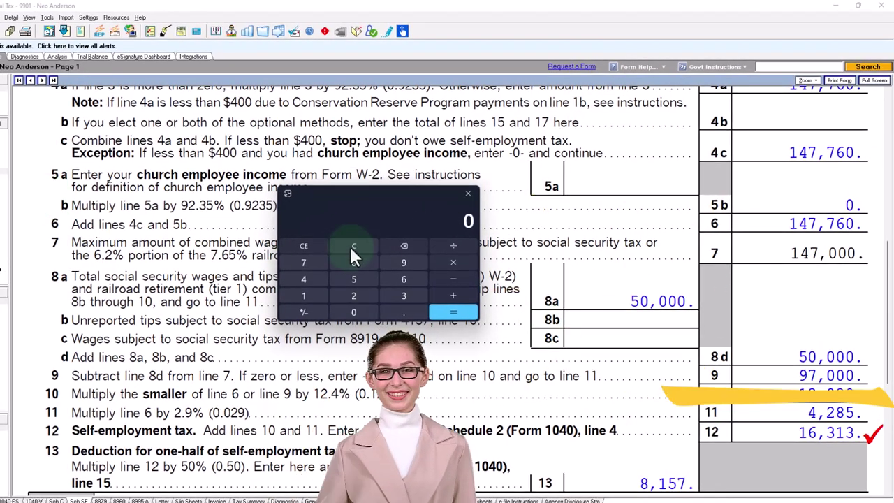
# Multiply the 97,000 on Schedule SE line 9 by the social security rate of 0.124 in the calculator
pyautogui.write('.12')
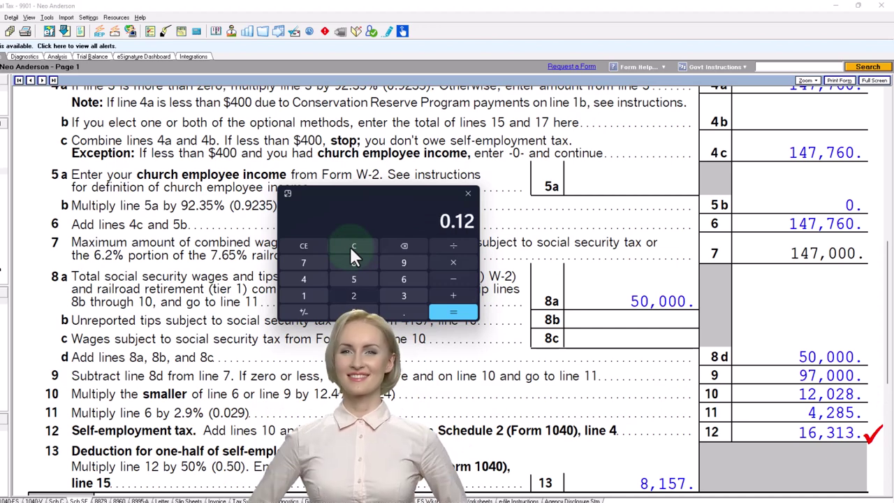
pyautogui.write('4')
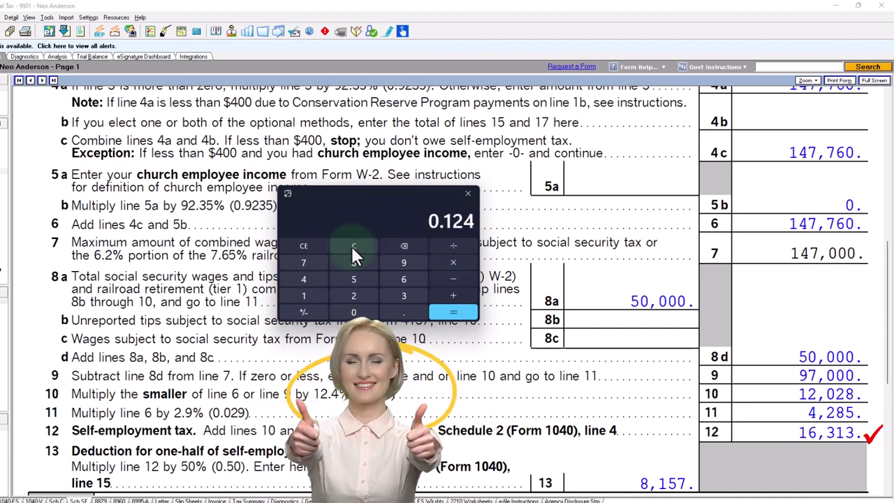
pyautogui.click(353, 249)
pyautogui.write('97000*.1')
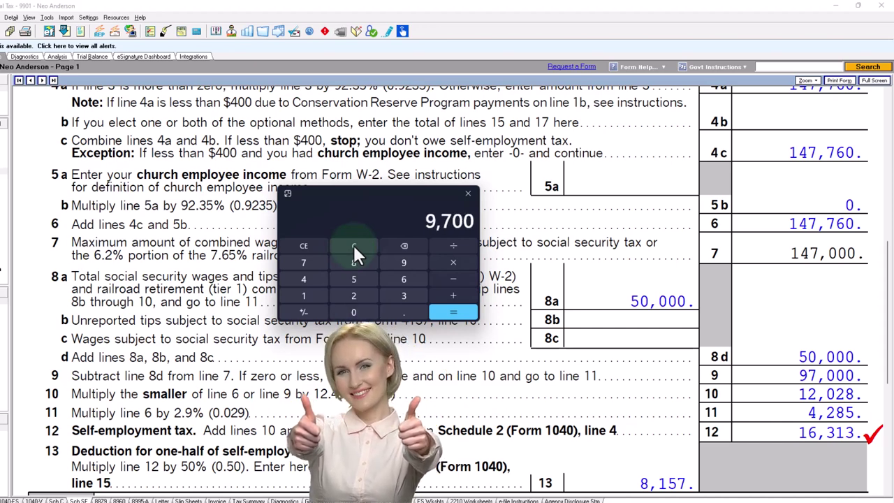
pyautogui.write('24')
pyautogui.press('Return')
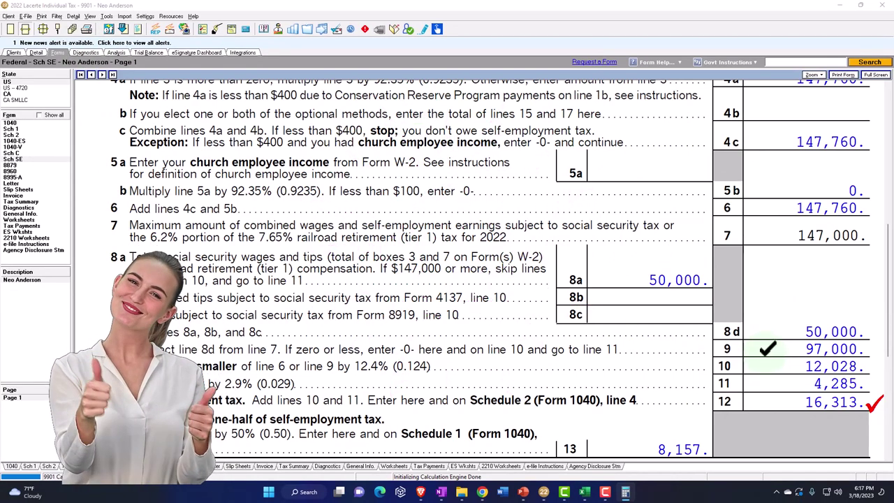
# Open the W-2 wage details, multiply the 50,000 of wages by 0.062 in the calculator, and move the calculator out of view
pyautogui.click(35, 53)
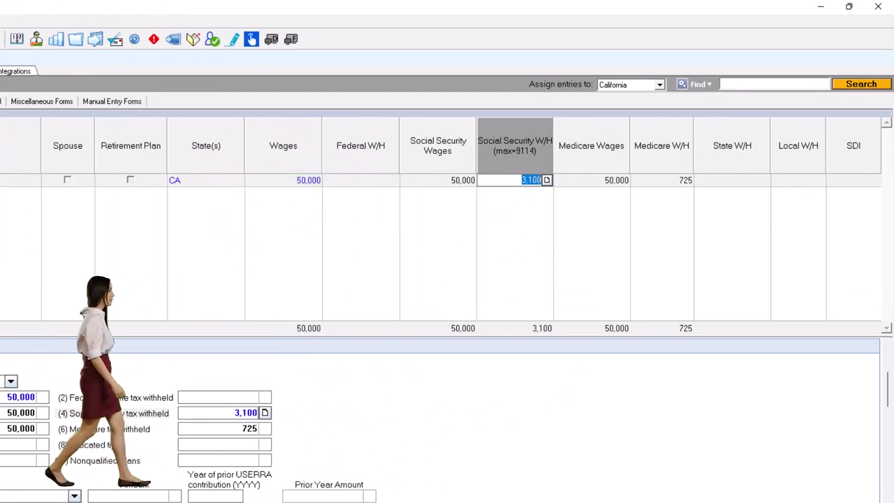
pyautogui.click(547, 179)
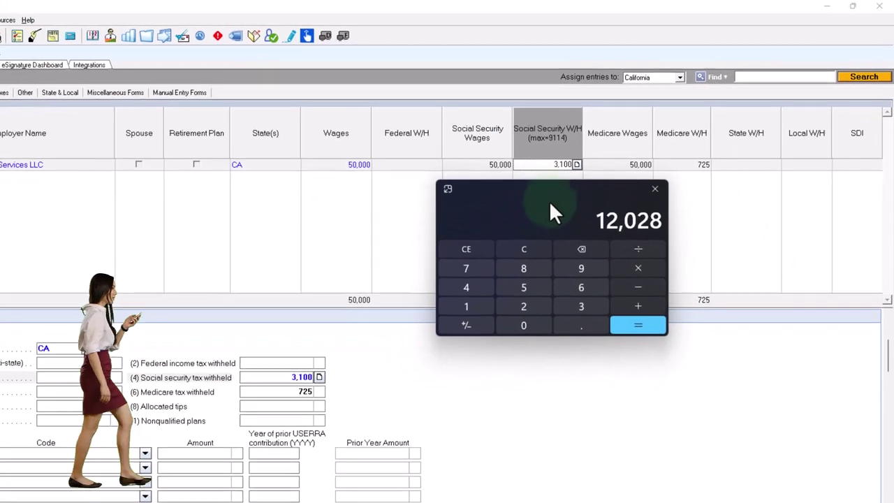
pyautogui.click(514, 273)
pyautogui.write('56')
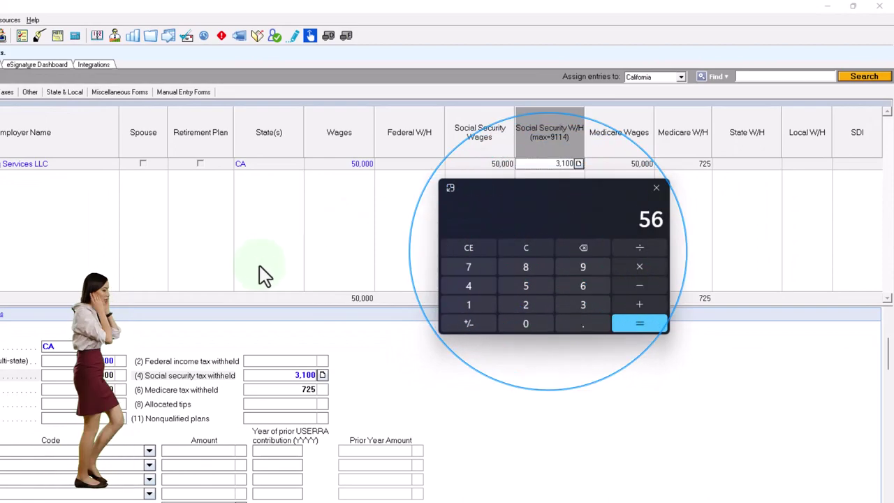
pyautogui.write('0')
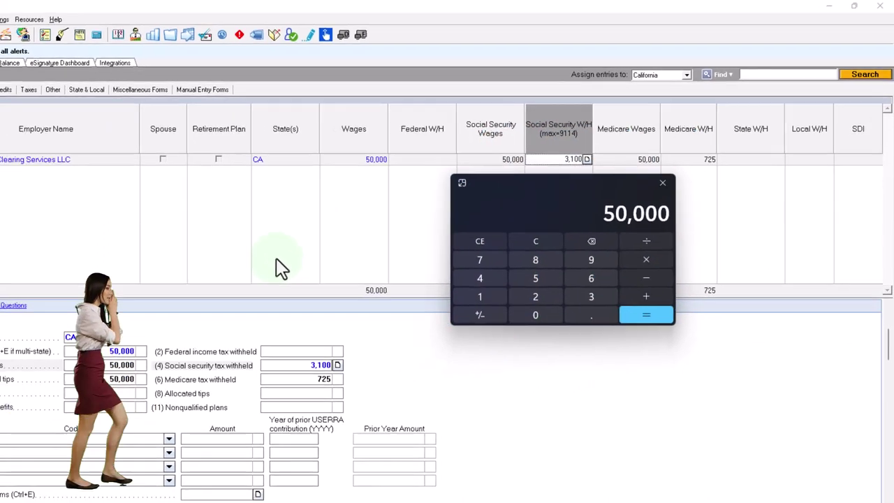
pyautogui.write('*0.0')
pyautogui.write('62')
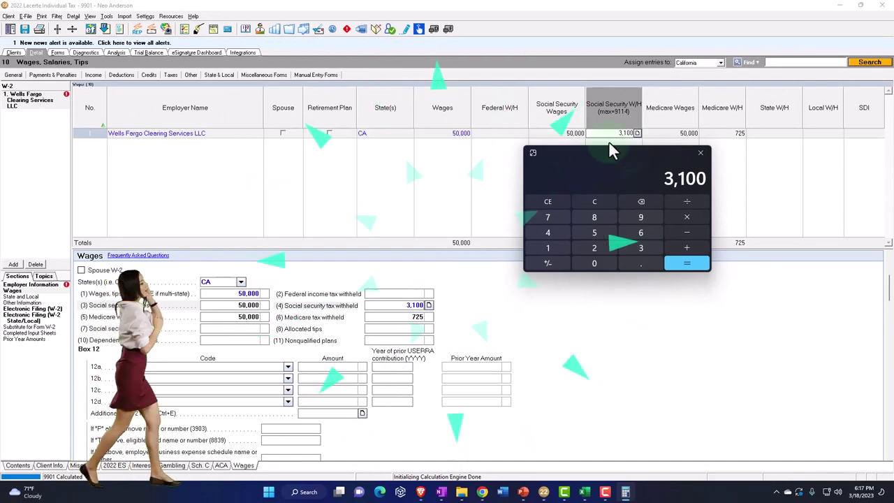
pyautogui.moveTo(607, 153); pyautogui.dragTo(893, 166)
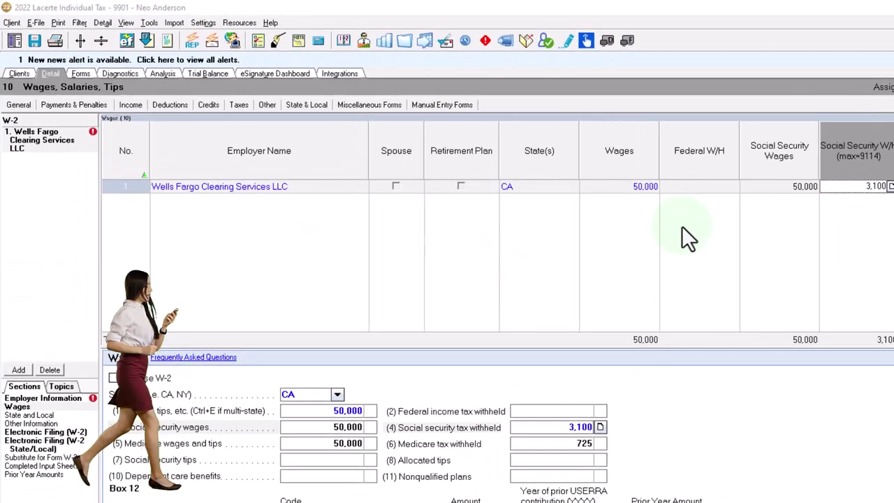
# Review the self-employment tax lines on Schedule SE and the W-2 wages in the income section of Form 1040
pyautogui.click(487, 162)
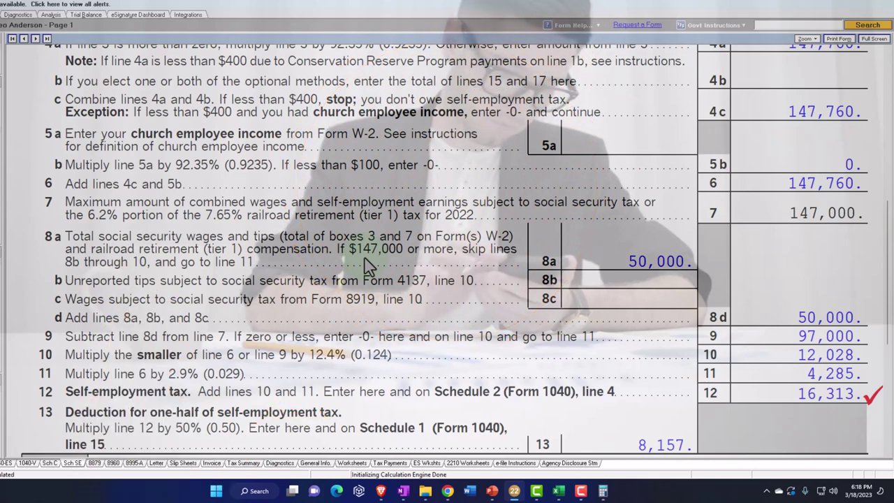
pyautogui.scroll(-5, 369, 264)
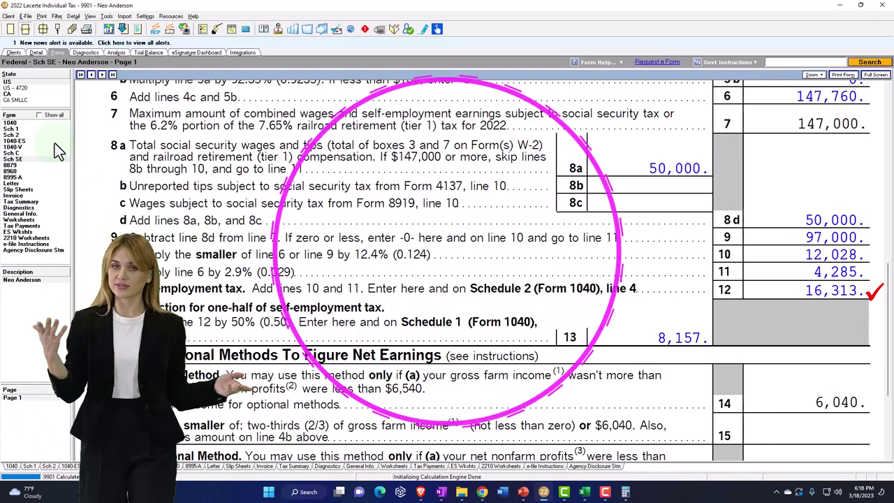
pyautogui.click(20, 124)
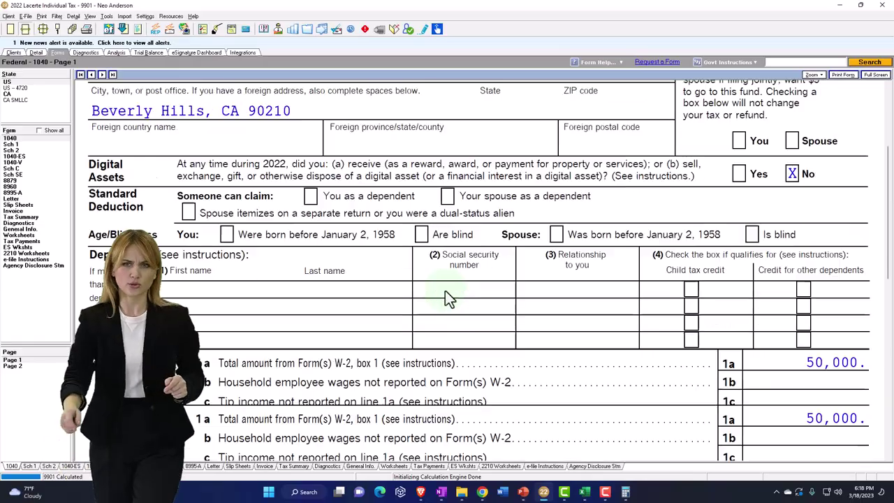
pyautogui.scroll(-3, 447, 299)
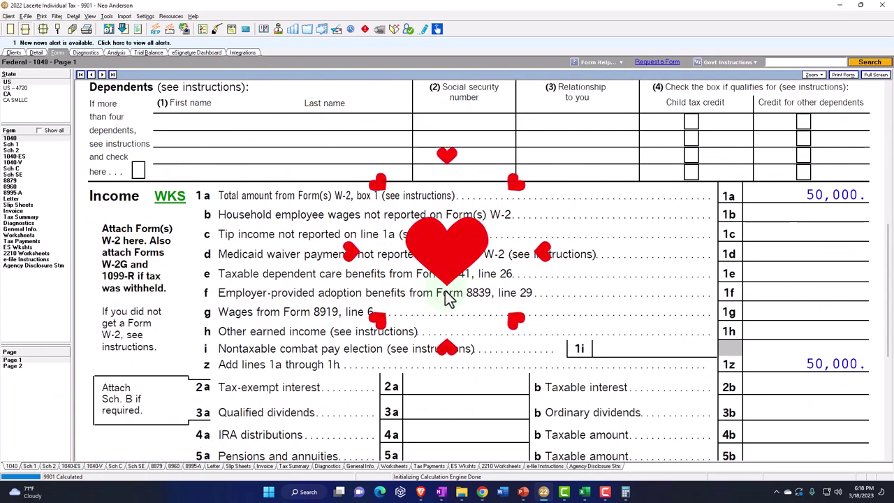
pyautogui.scroll(-4, 447, 297)
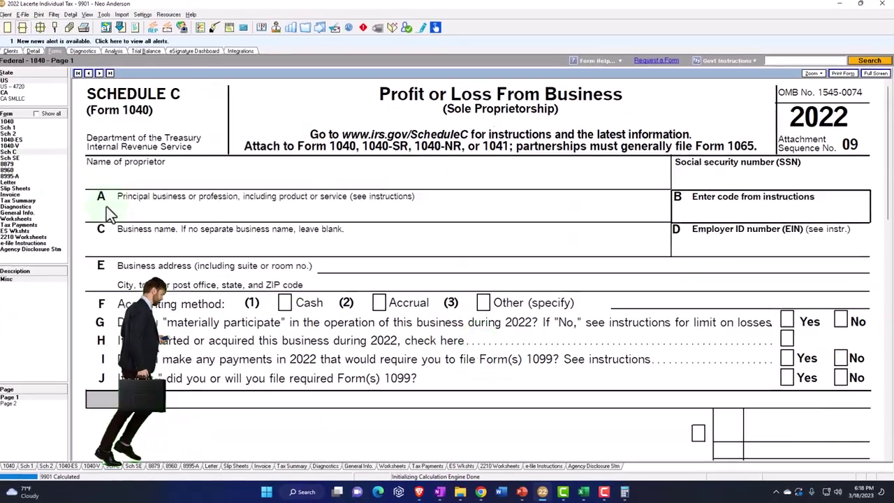
# Examine the total expenses and net profit lines on Schedule C
pyautogui.scroll(-5, 524, 361)
pyautogui.scroll(-4, 524, 361)
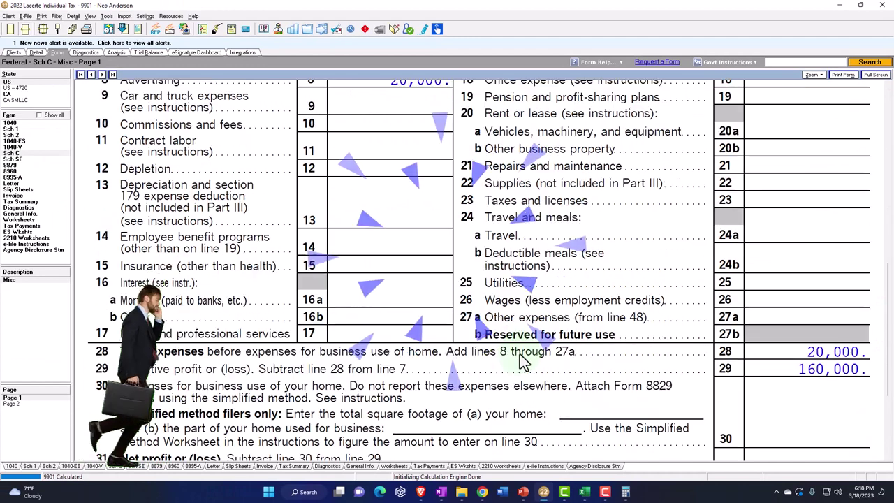
pyautogui.scroll(-1, 524, 361)
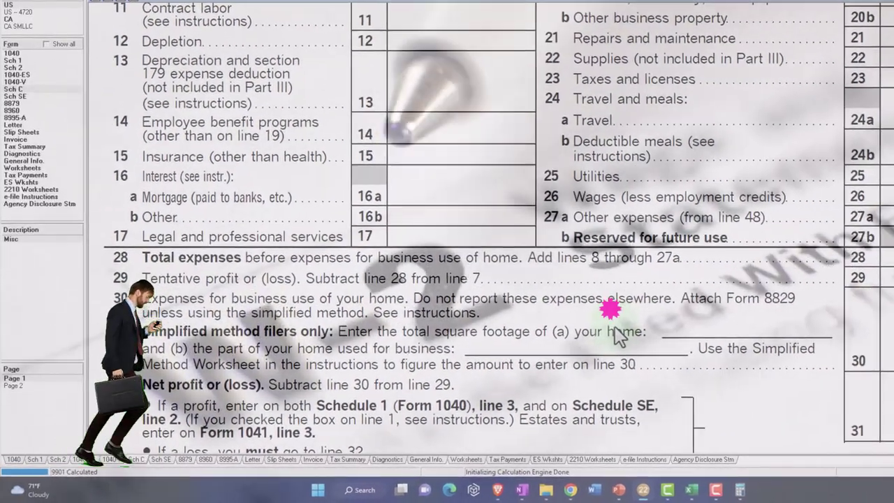
pyautogui.click(522, 360)
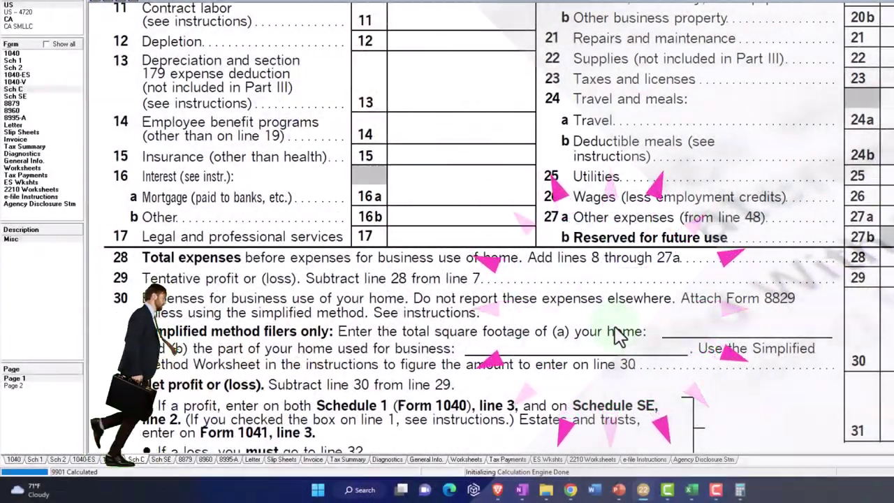
# Open Schedule SE and trace the Schedule C profit through the self-employment tax and the deduction for one-half of it
pyautogui.click(29, 96)
pyautogui.scroll(-5, 267, 323)
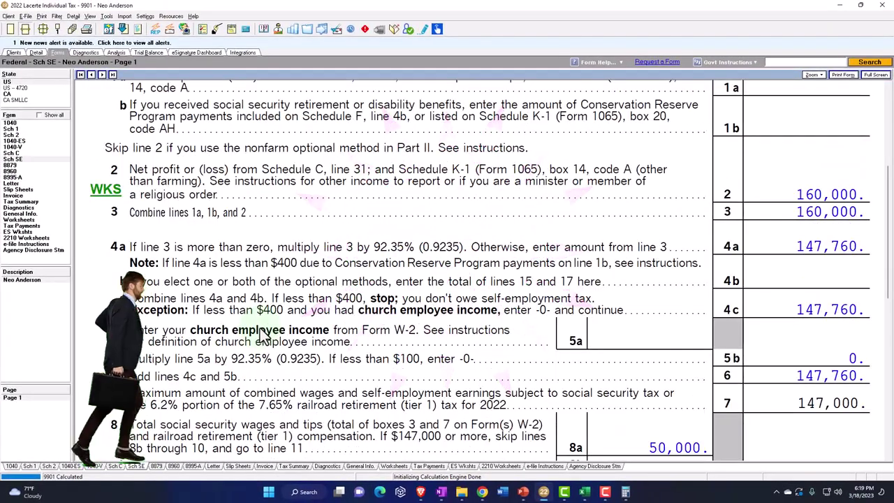
pyautogui.scroll(-3, 262, 336)
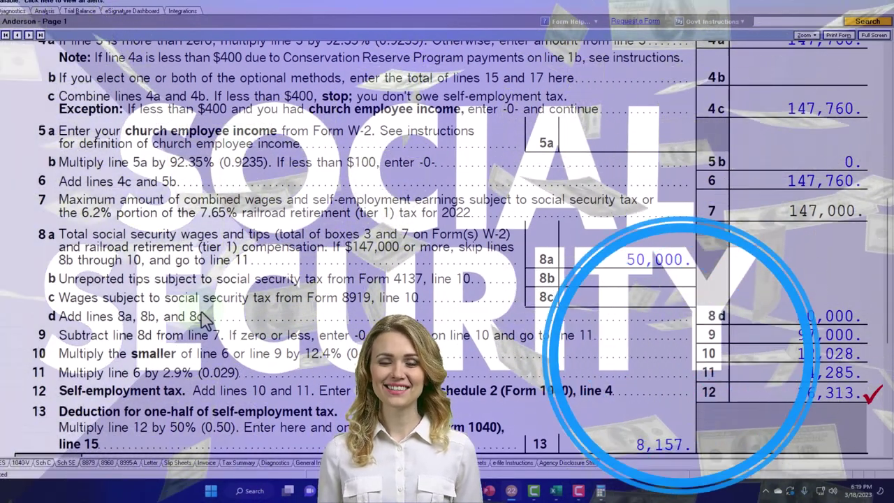
pyautogui.scroll(-2, 218, 320)
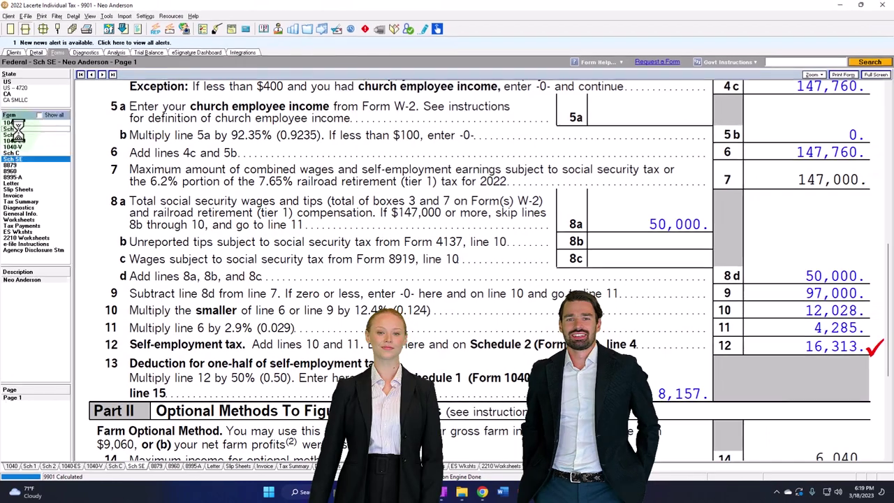
# Open page 2 of Schedule 1 and check the deductible part of self-employment tax on line 15
pyautogui.click(12, 94)
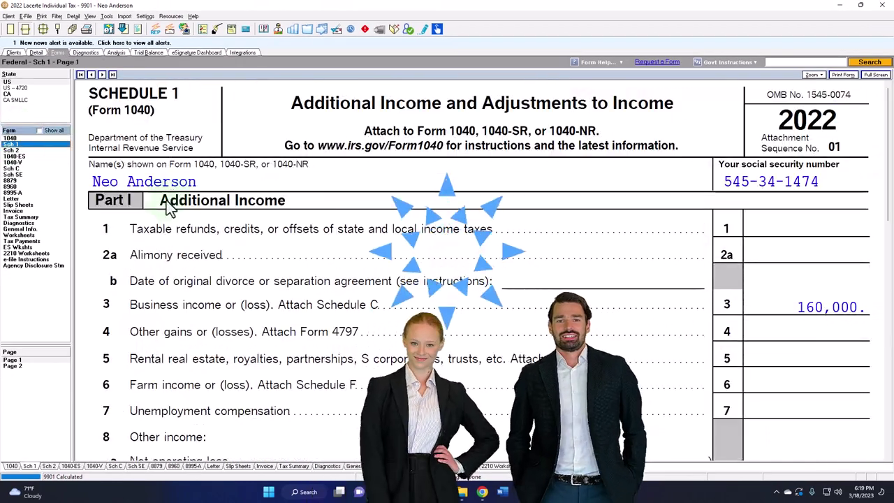
pyautogui.click(12, 366)
pyautogui.scroll(-2, 351, 361)
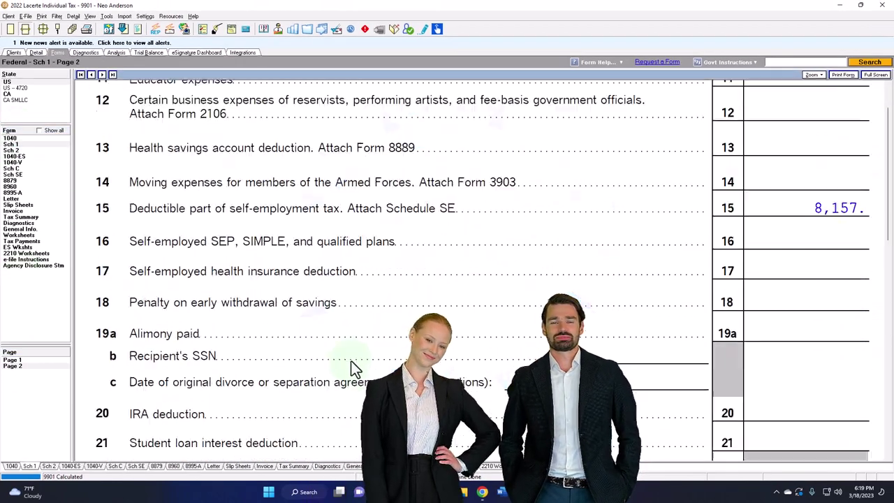
# Return to Form 1040 and examine the W-2 wage lines in its income section
pyautogui.click(20, 144)
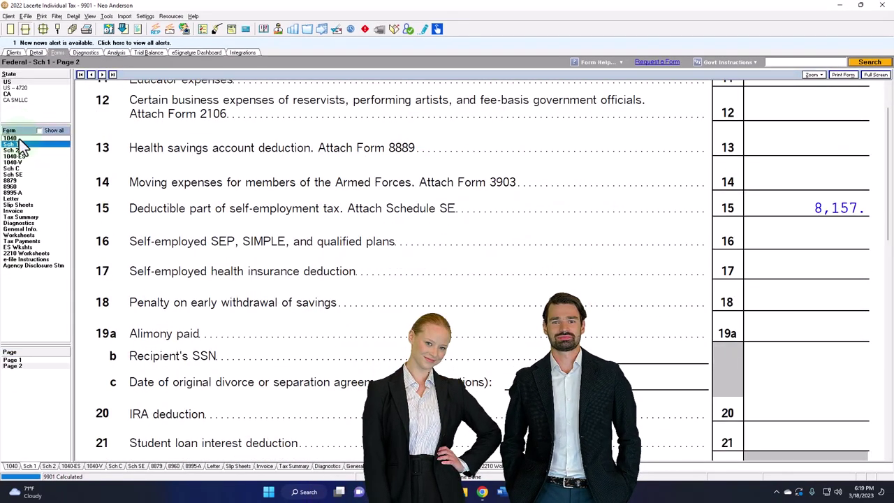
pyautogui.click(19, 138)
pyautogui.scroll(-6, 508, 281)
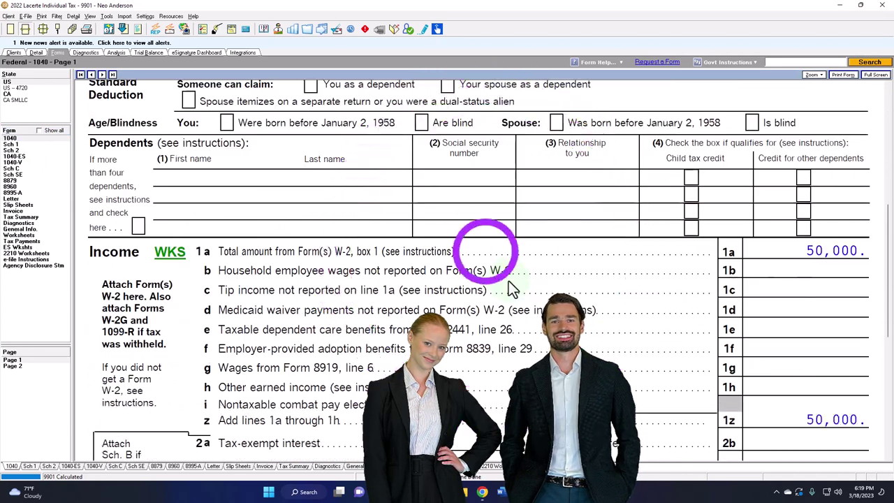
pyautogui.scroll(-2, 509, 283)
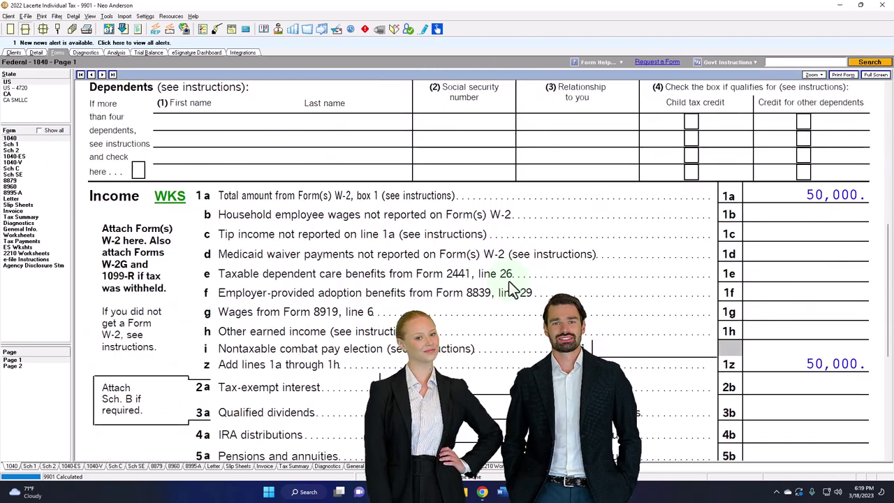